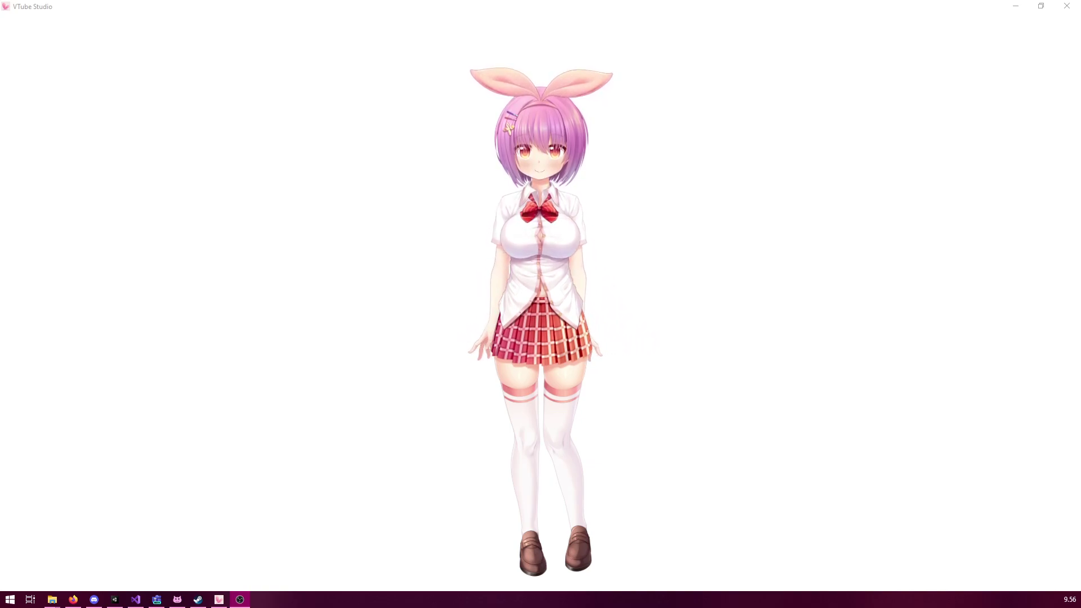
# Step: Open the VTube Studio settings at the Spout2 Config section and check the Activate Spout2 option
pyautogui.doubleClick(282, 294)
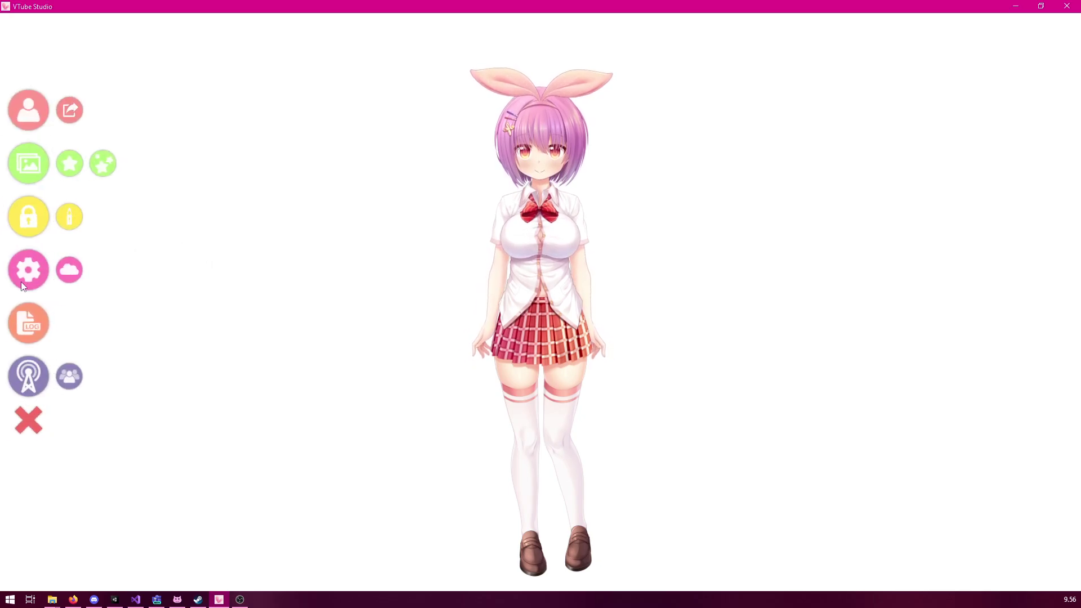
pyautogui.click(31, 276)
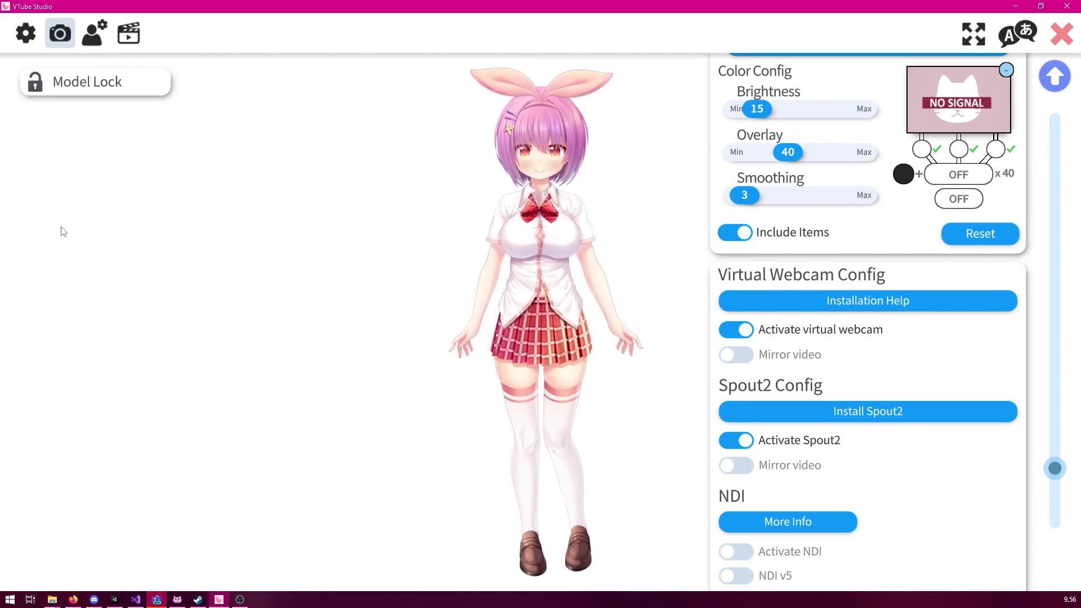
pyautogui.scroll(2, 900, 265)
pyautogui.scroll(-5, 894, 197)
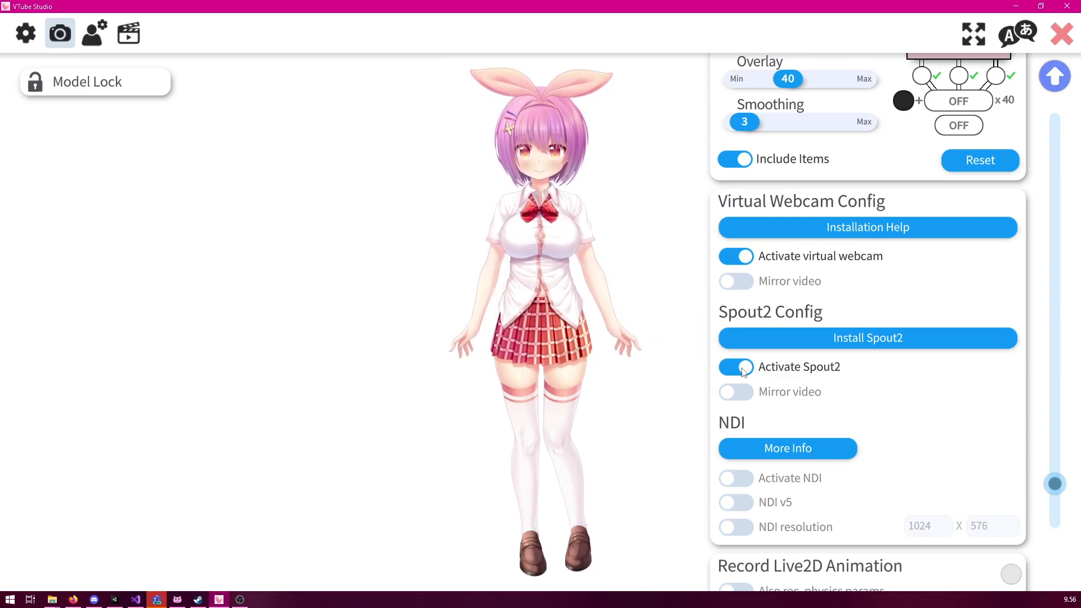
# Step: Switch to VNyan and load the avatar file invistavatar.vsfavatar from the 2DAvatarFiles folder
pyautogui.hotkey('alt', 'Tab')
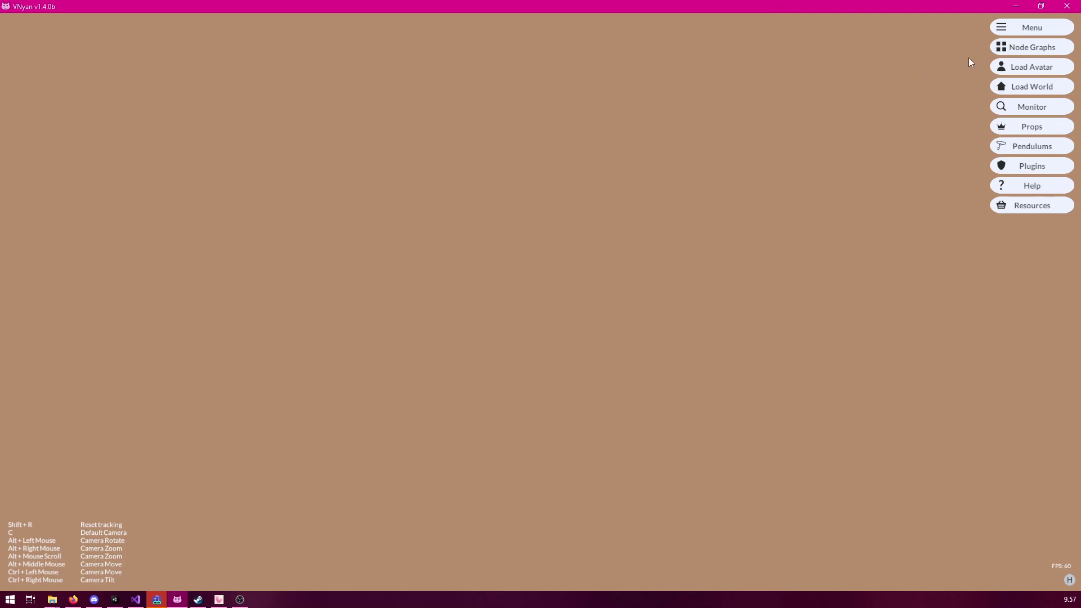
pyautogui.click(1038, 67)
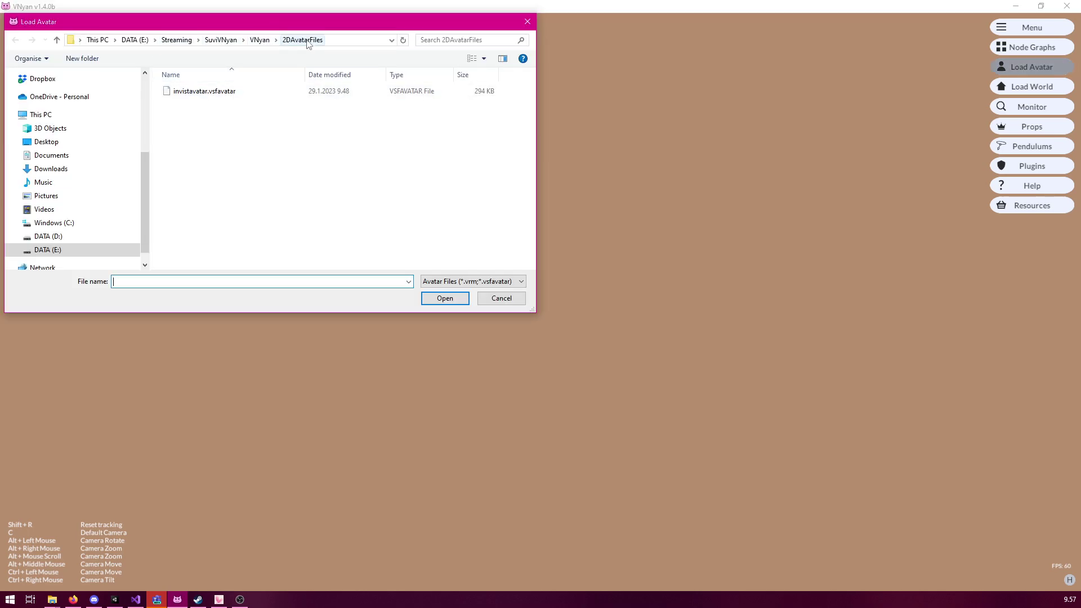
pyautogui.click(196, 97)
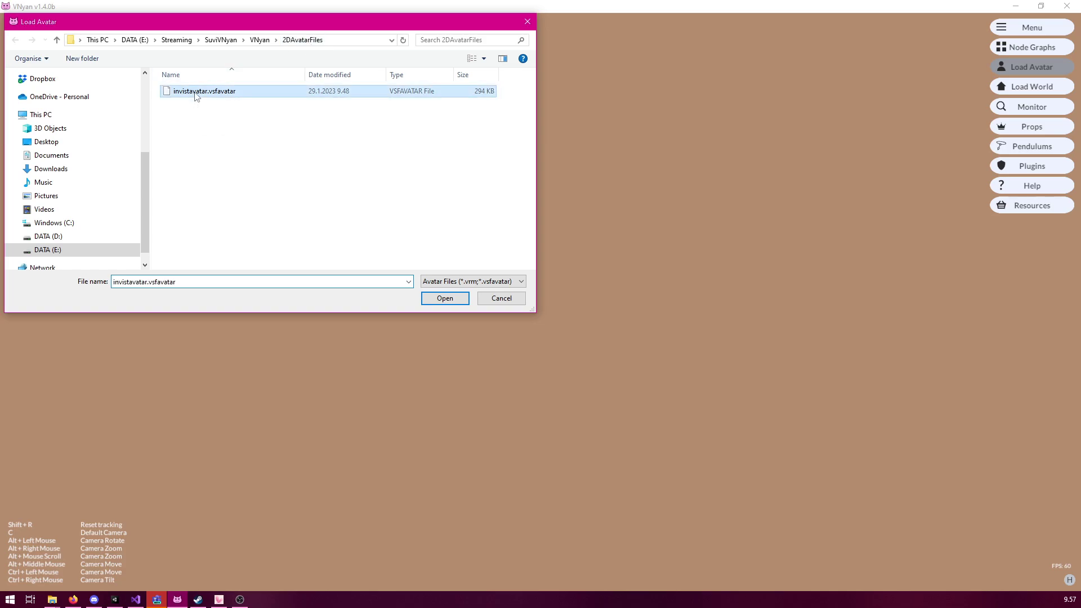
pyautogui.click(443, 299)
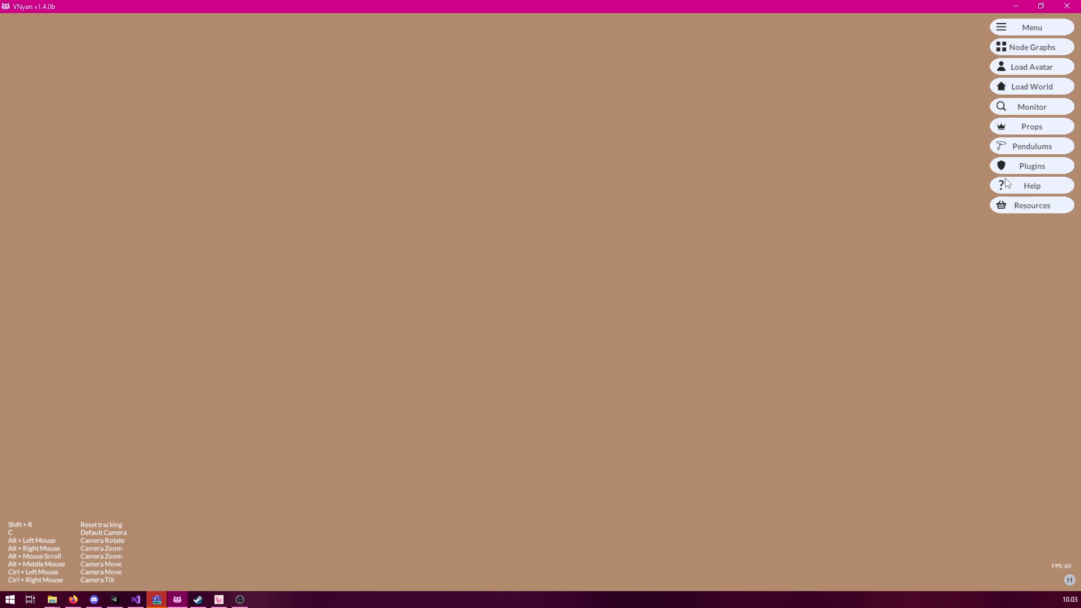
# Step: Add a prop loaded from the file VTubeStudioProp.vnprop in the 2DAvatarFiles folder
pyautogui.click(1018, 126)
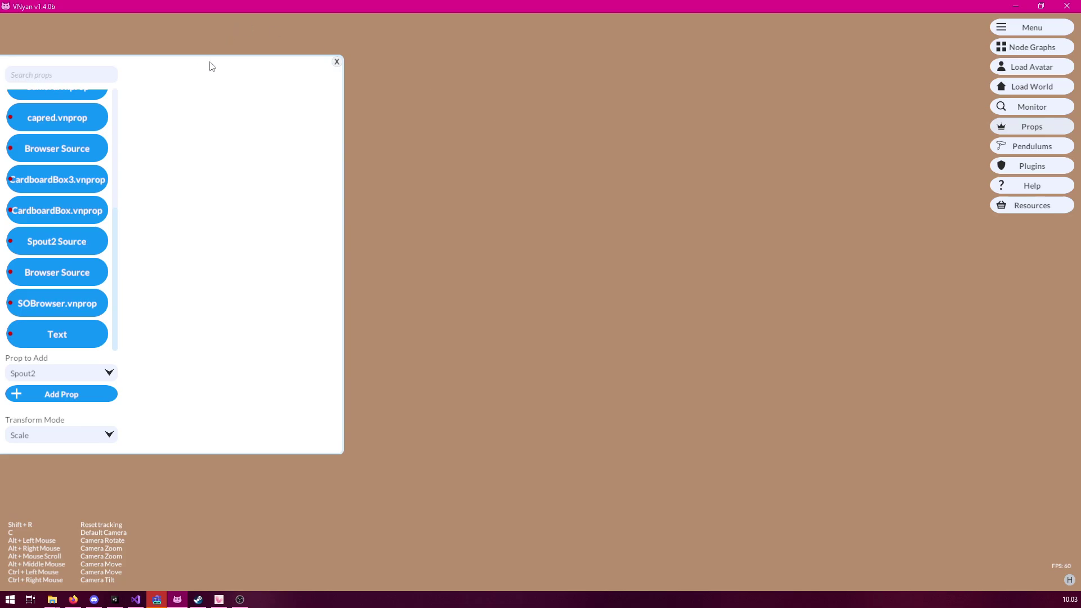
pyautogui.moveTo(211, 67); pyautogui.dragTo(320, 38)
pyautogui.click(141, 345)
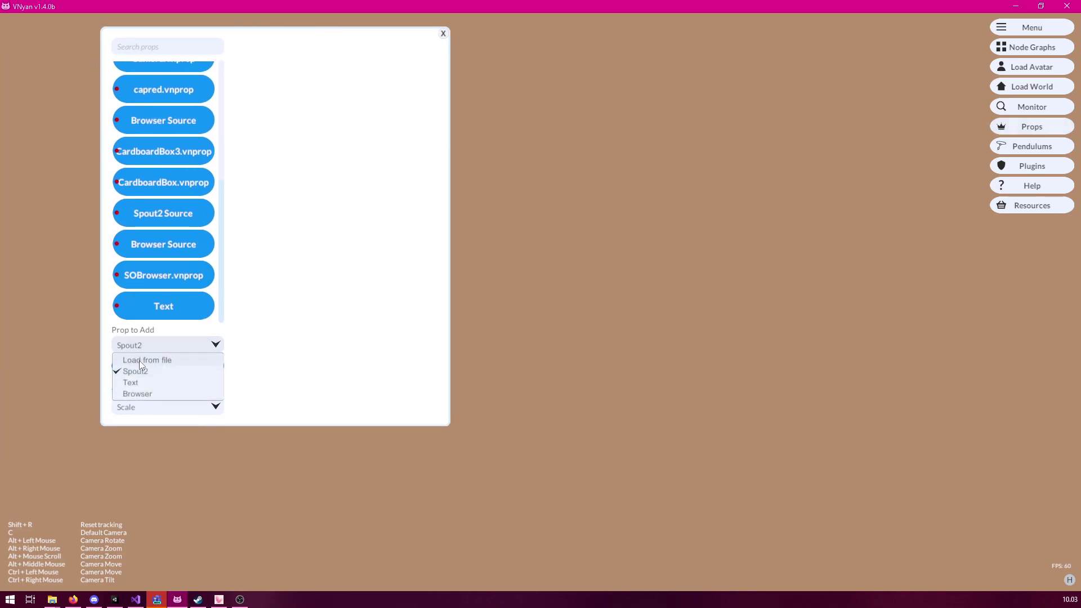
pyautogui.click(143, 357)
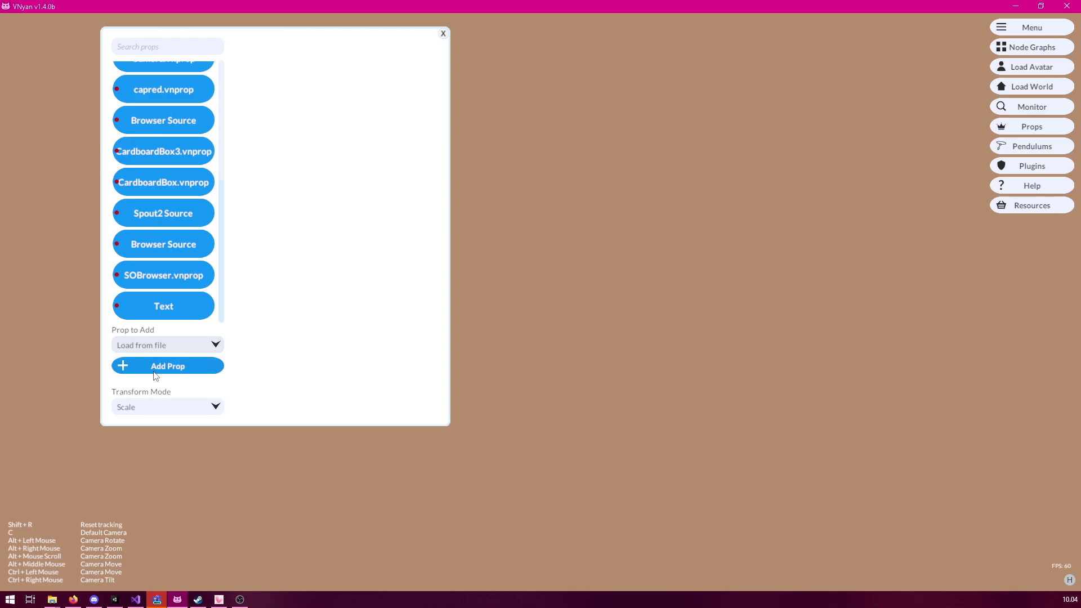
pyautogui.click(154, 371)
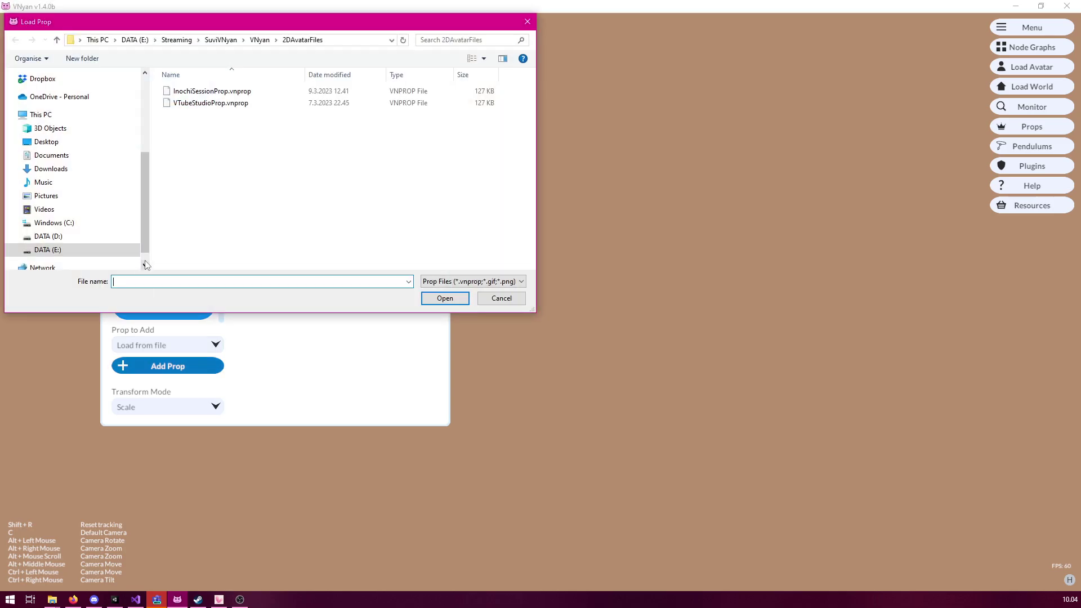
pyautogui.click(205, 105)
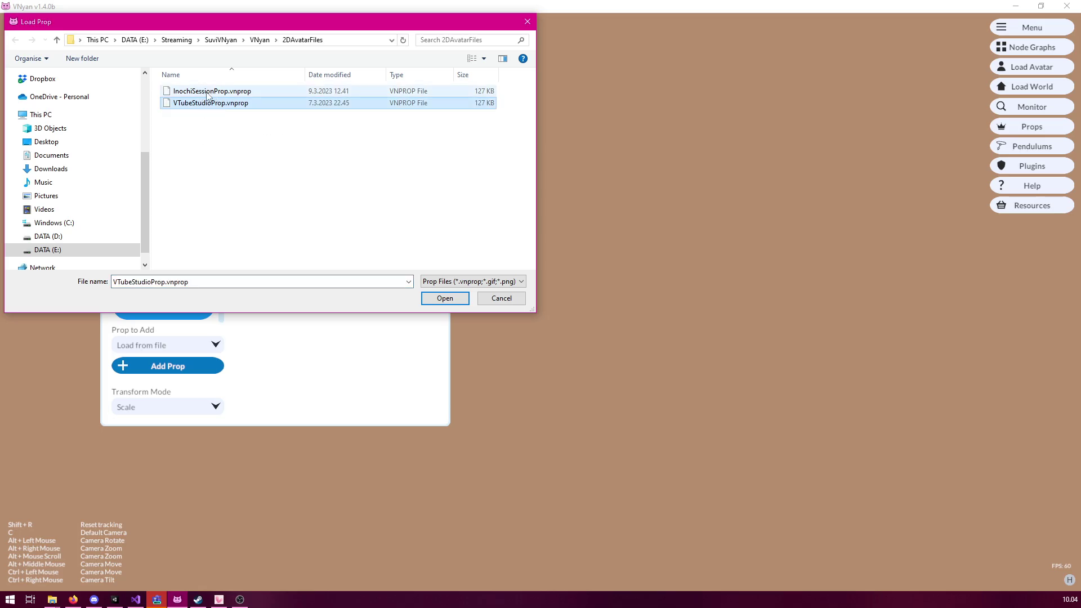
pyautogui.click(444, 299)
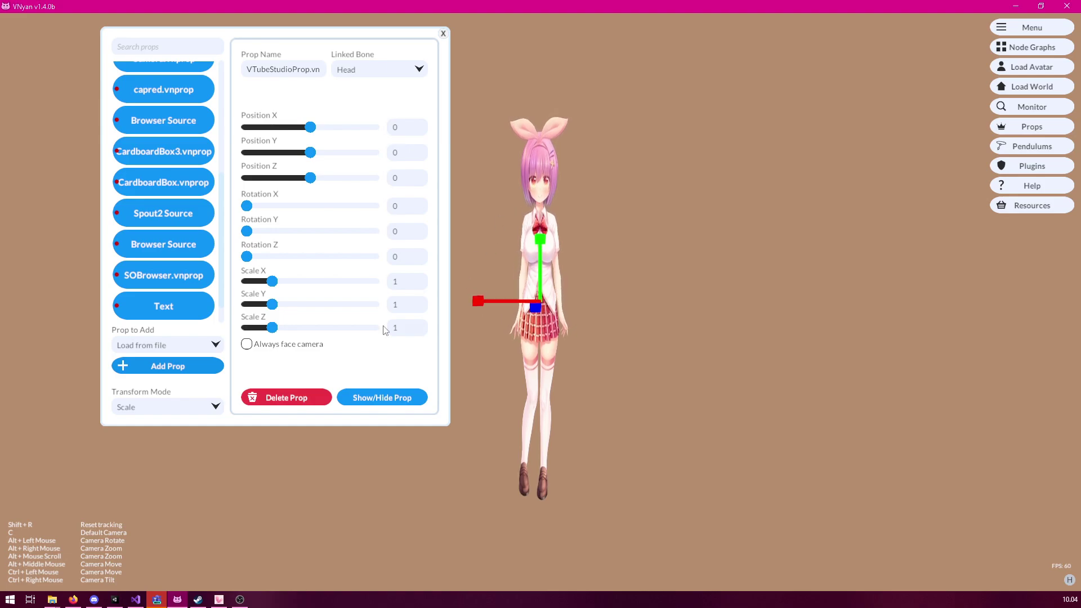
# Step: Widen the VTubeStudioProp prop with the scale gizmo to an X scale of about 1.96
pyautogui.click(168, 406)
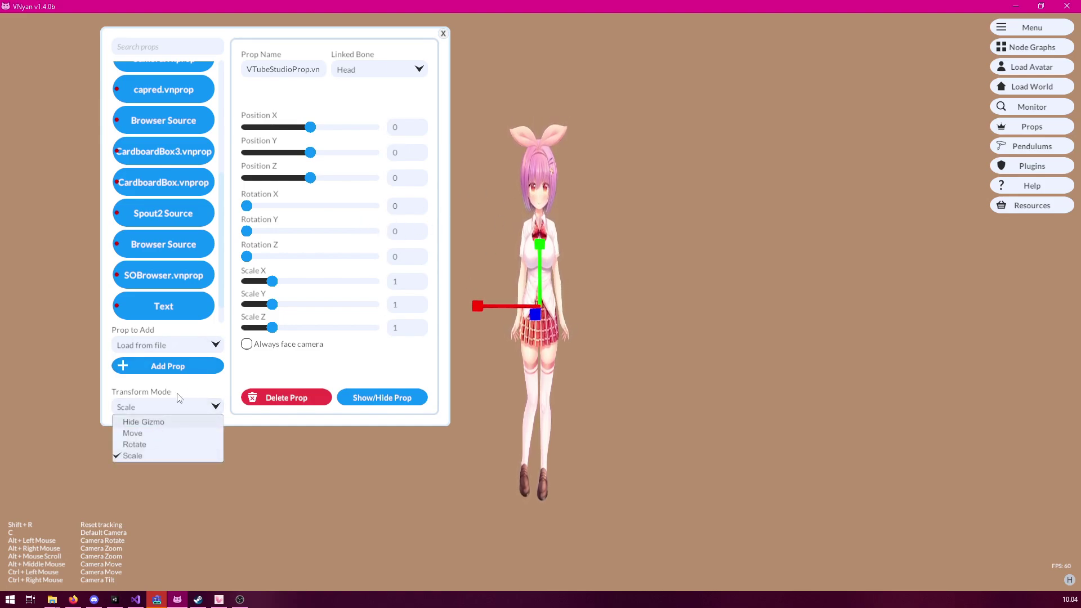
pyautogui.click(140, 455)
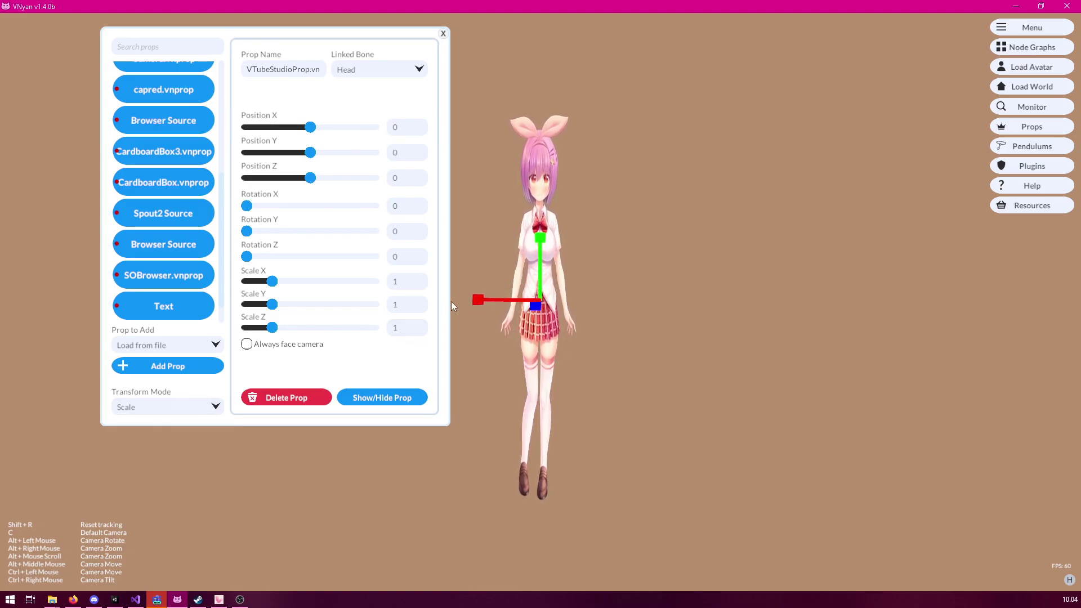
pyautogui.moveTo(476, 301); pyautogui.dragTo(619, 329)
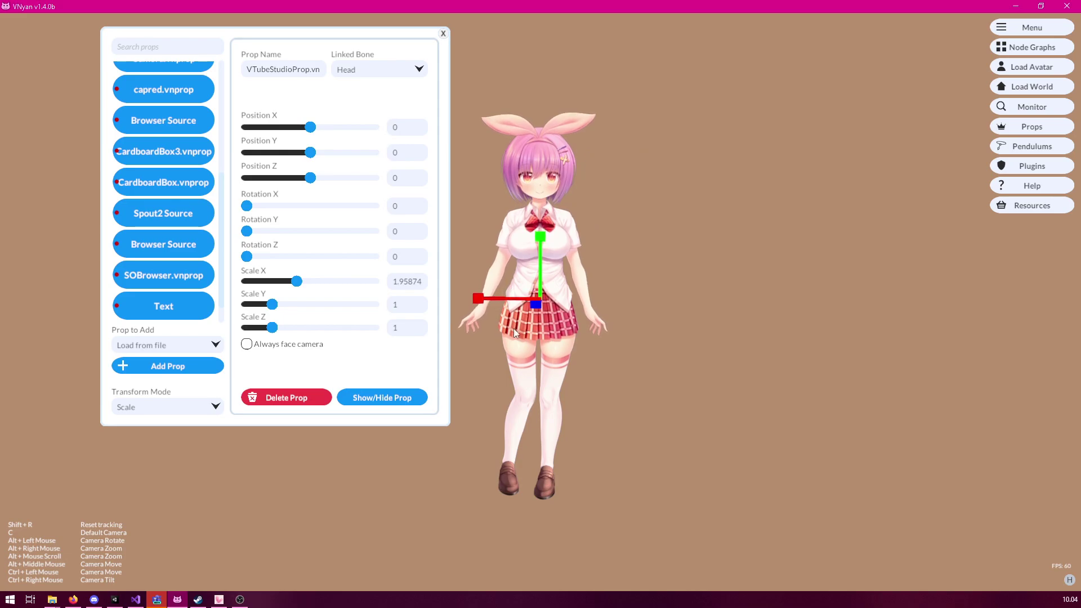
# Step: Turn off Use Breathing Motion in the tracking effects settings and close the settings window
pyautogui.click(1025, 33)
pyautogui.click(923, 29)
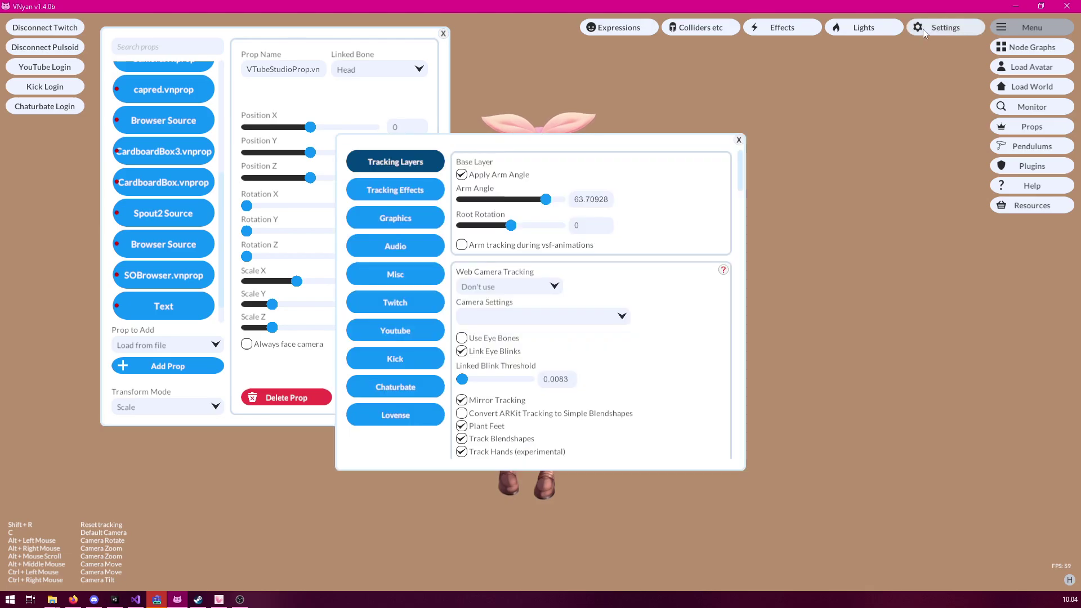
pyautogui.click(416, 191)
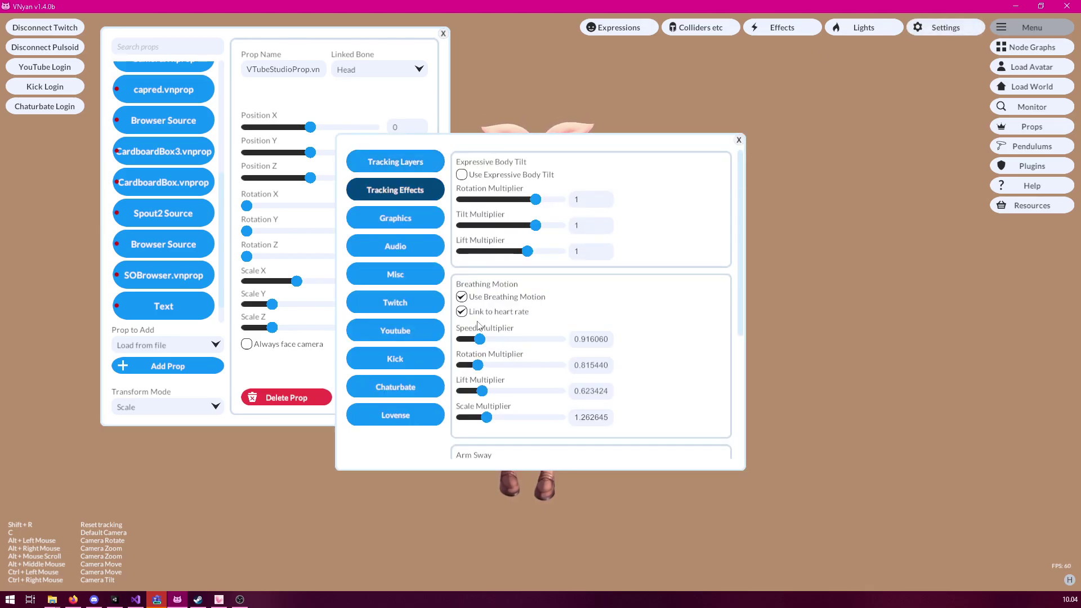
pyautogui.click(462, 298)
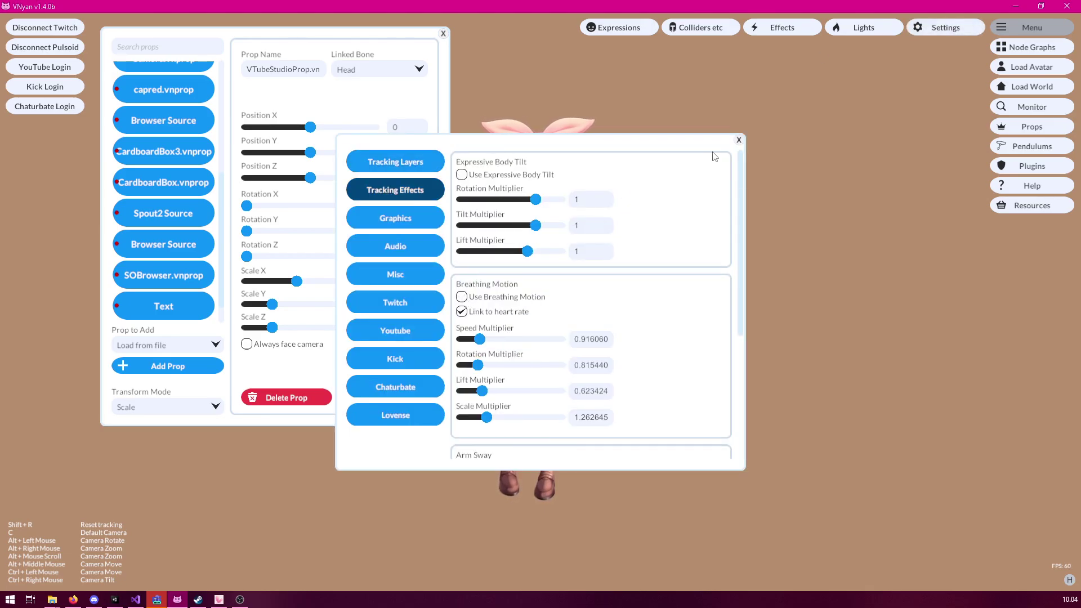
pyautogui.click(738, 140)
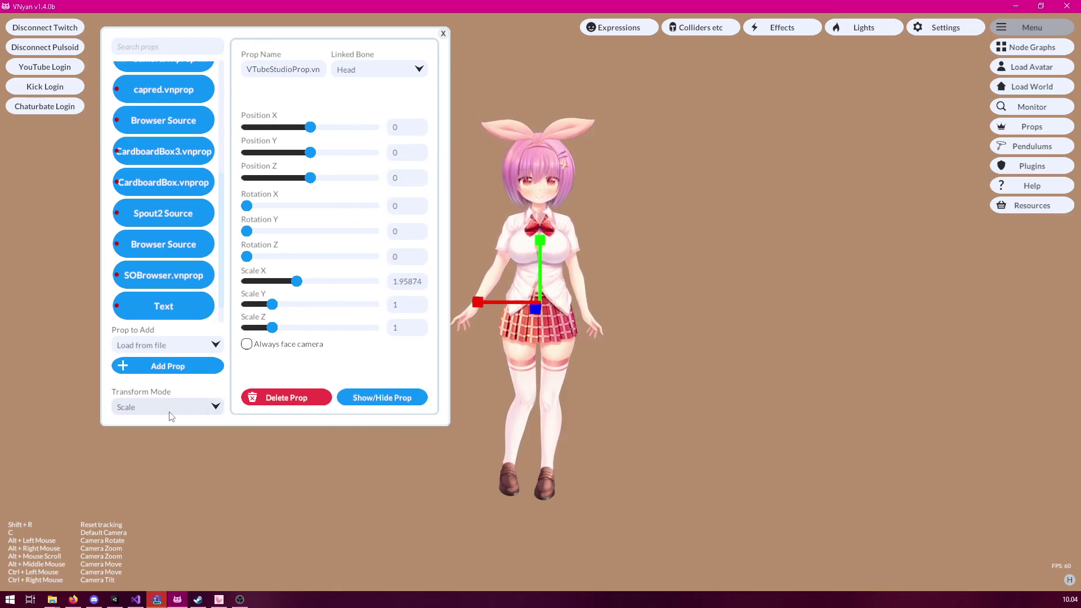
# Step: Set the prop transform mode to Hide Gizmo and move the props window away from the avatar
pyautogui.click(127, 410)
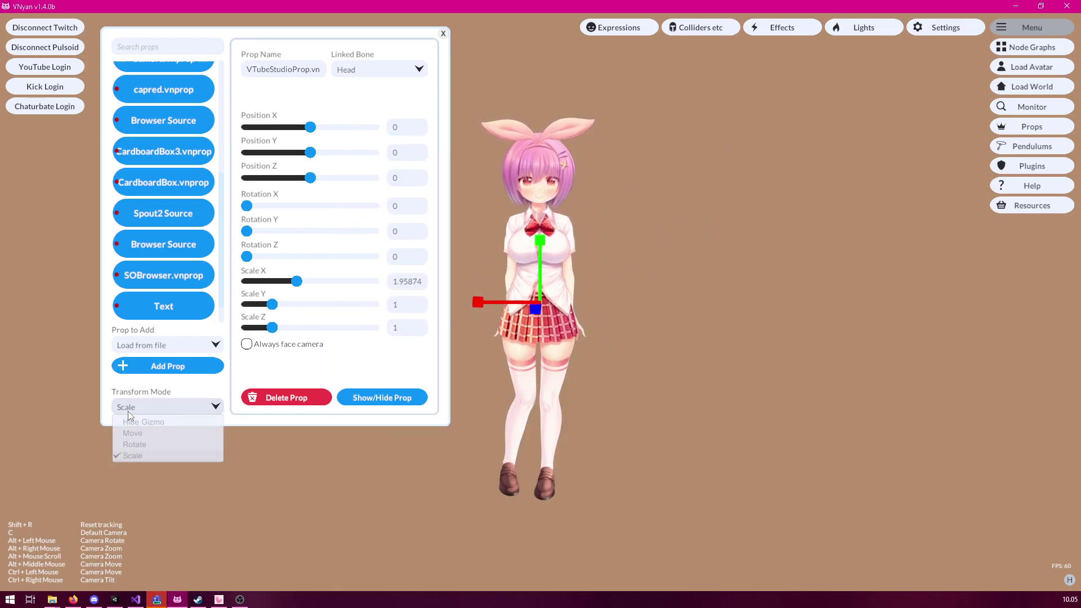
pyautogui.click(138, 422)
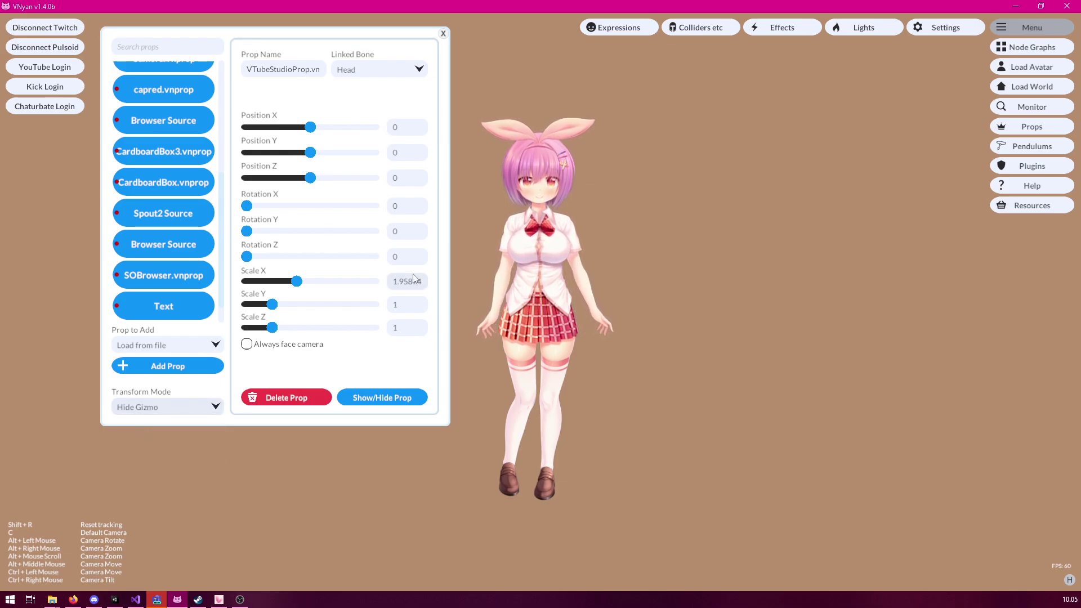
pyautogui.moveTo(443, 34); pyautogui.dragTo(310, 105)
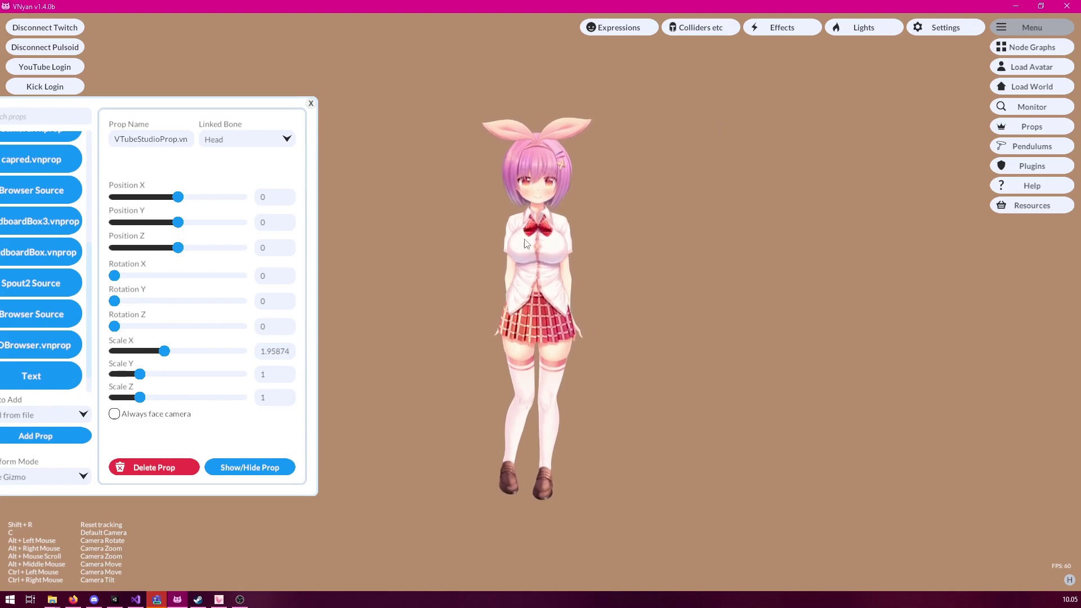
# Step: Try the Always face camera option on the prop and switch it off again
pyautogui.click(116, 414)
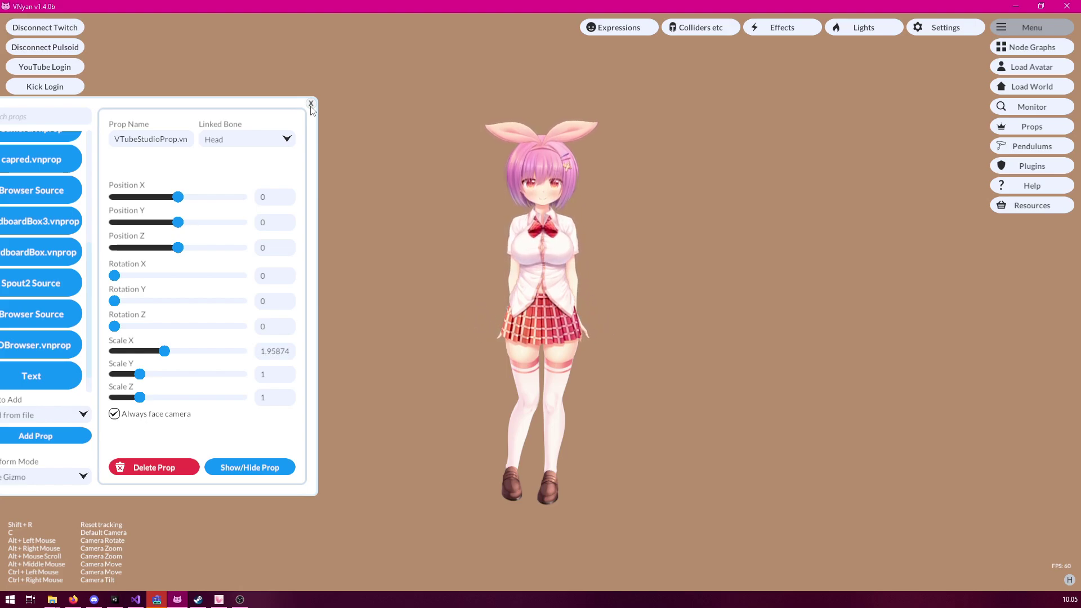
pyautogui.click(129, 414)
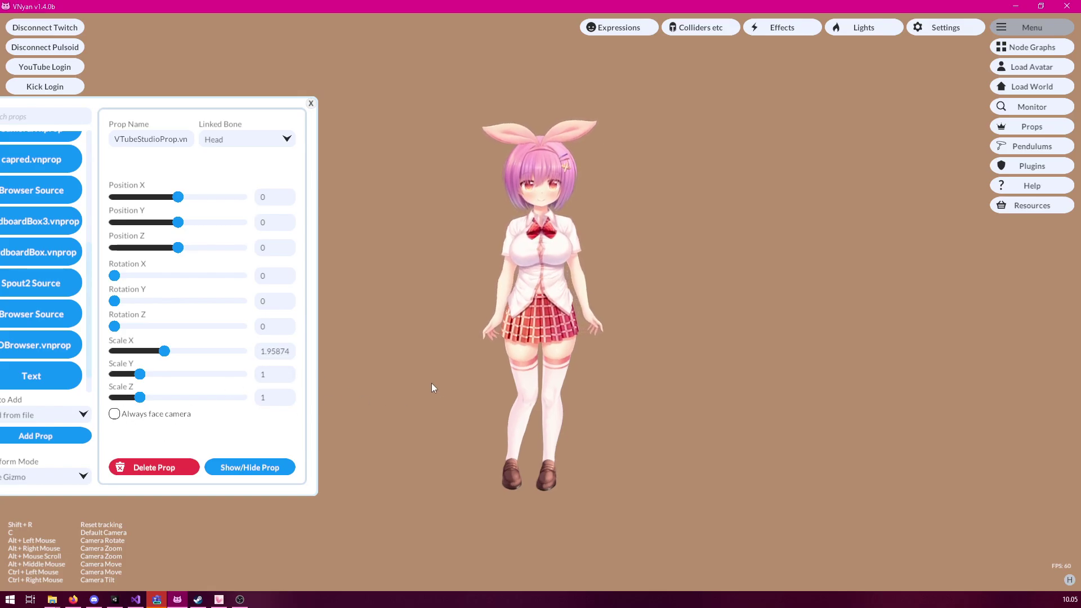
# Step: Show the avatar colliders, fit the head and torso colliders to the 2D model using their size and offset, and hide them again
pyautogui.click(701, 32)
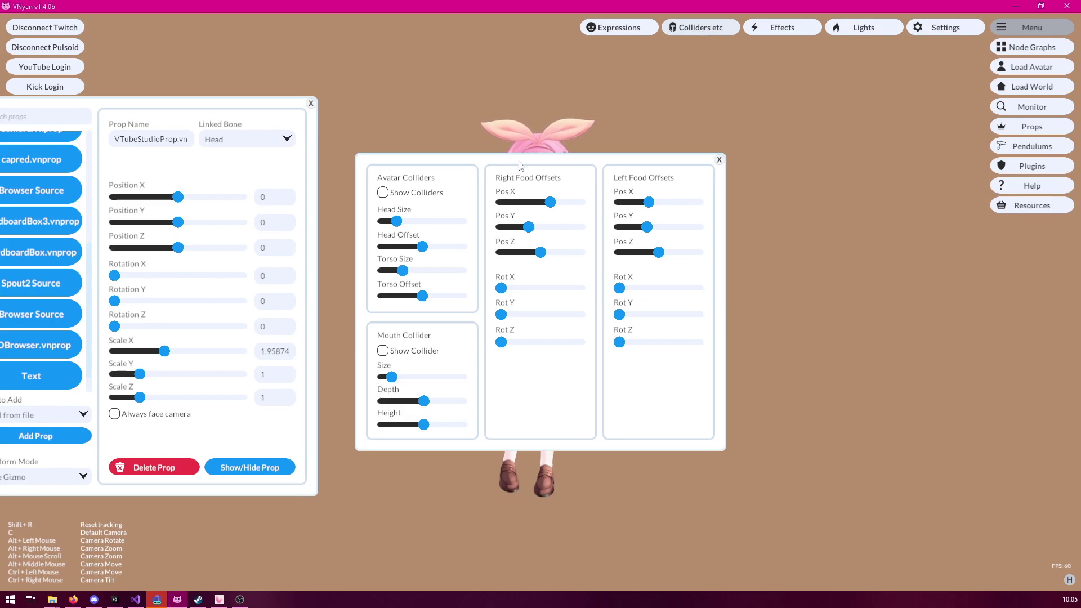
pyautogui.moveTo(523, 166); pyautogui.dragTo(797, 122)
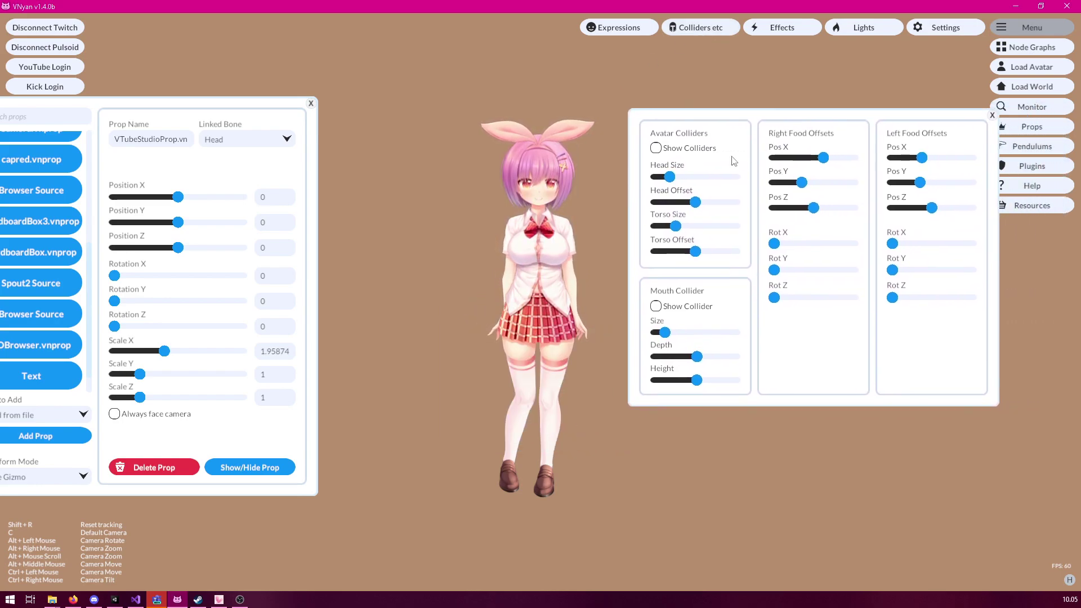
pyautogui.click(655, 148)
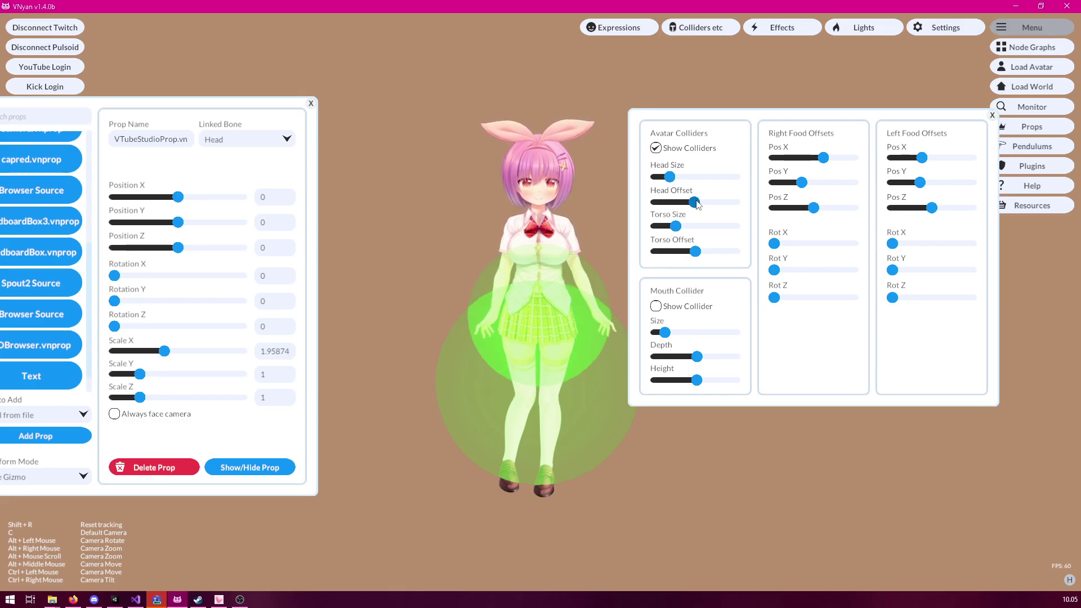
pyautogui.moveTo(695, 202); pyautogui.dragTo(665, 176)
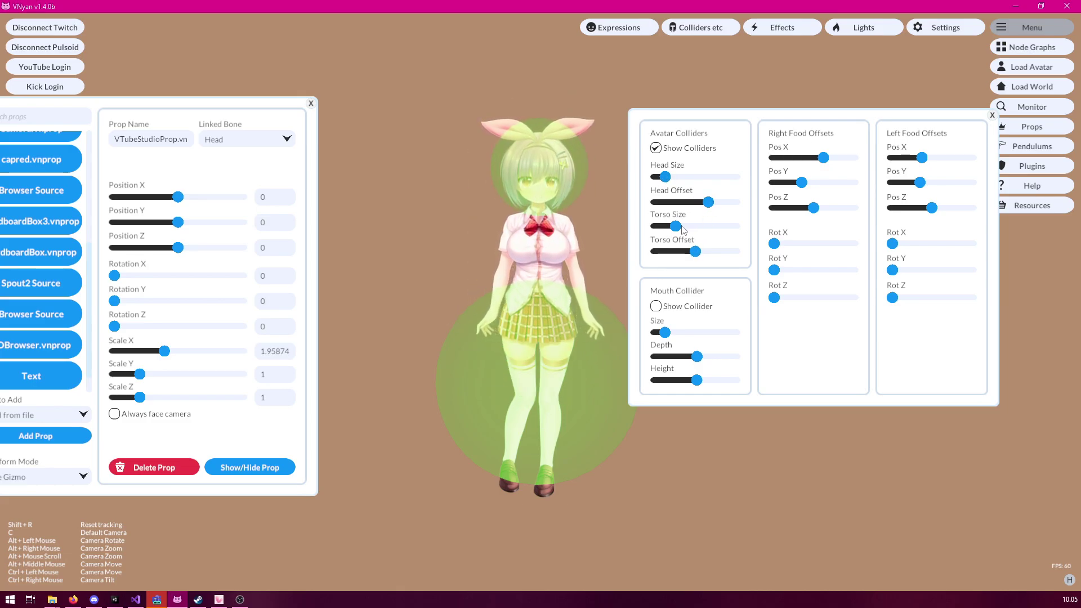
pyautogui.moveTo(698, 255)
pyautogui.mouseDown()
pyautogui.moveTo(668, 226)
pyautogui.moveTo(710, 260)
pyautogui.moveTo(708, 251)
pyautogui.mouseUp()
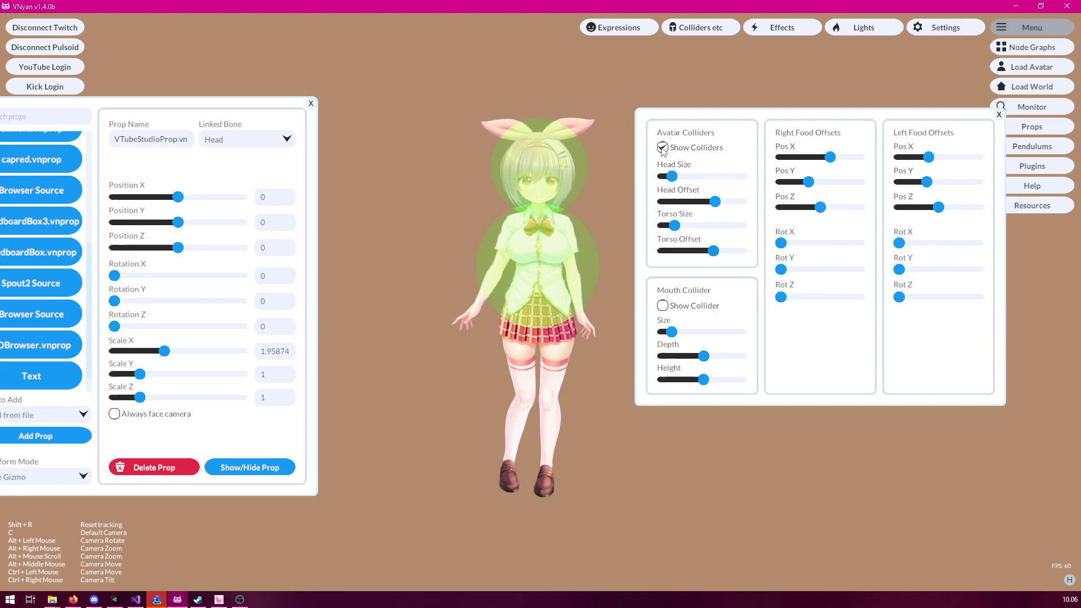
pyautogui.keyDown('alt'); pyautogui.moveTo(446, 149); pyautogui.dragTo(481, 161); pyautogui.keyUp('alt')
pyautogui.click(663, 148)
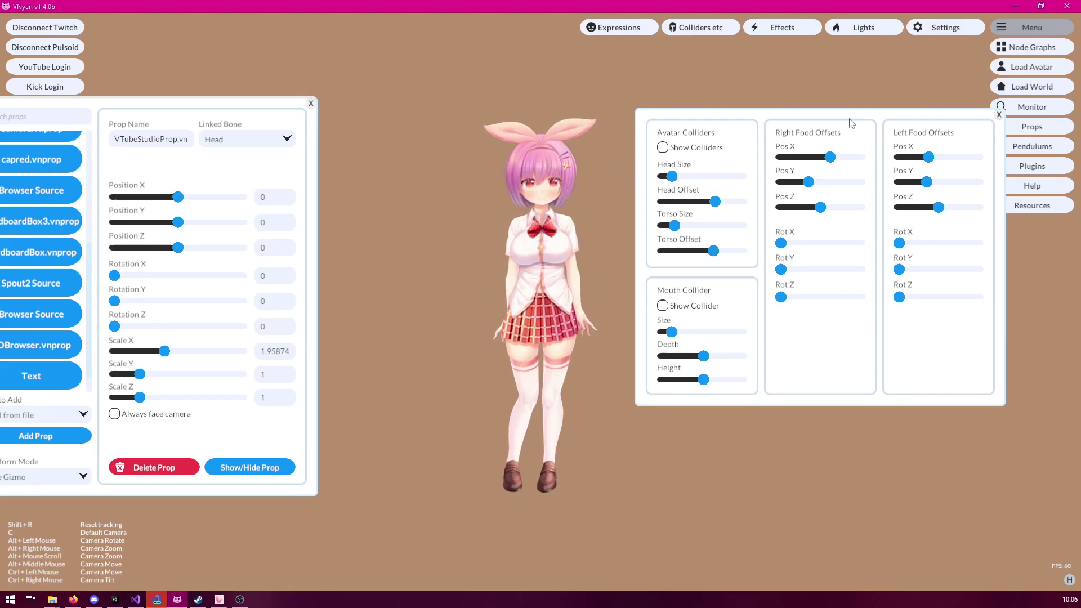
pyautogui.click(998, 115)
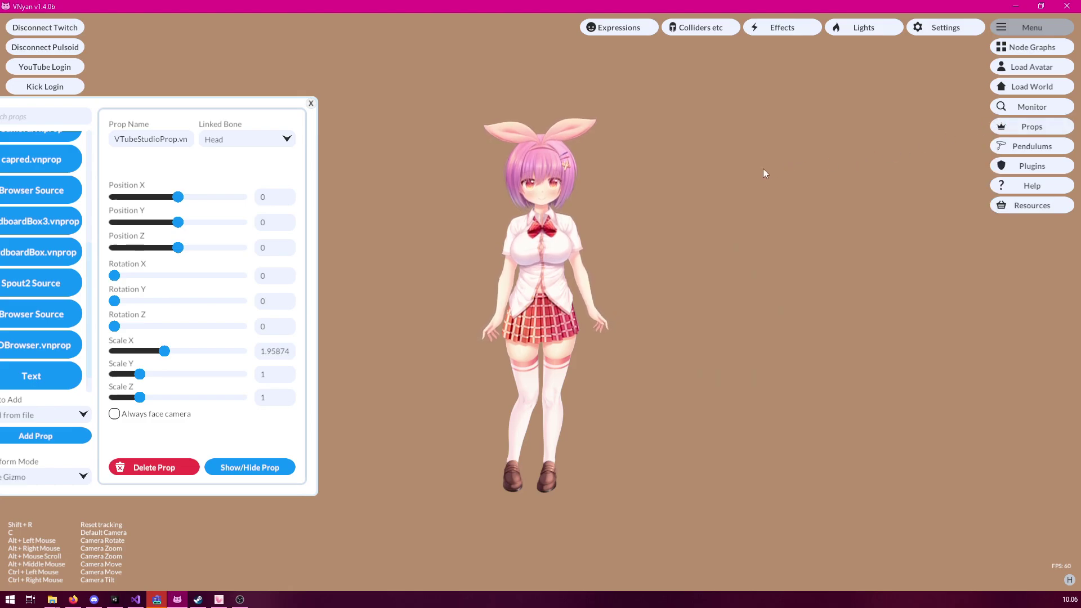
# Step: Enable Always face camera for the prop and set its linked bone to Hips
pyautogui.click(164, 419)
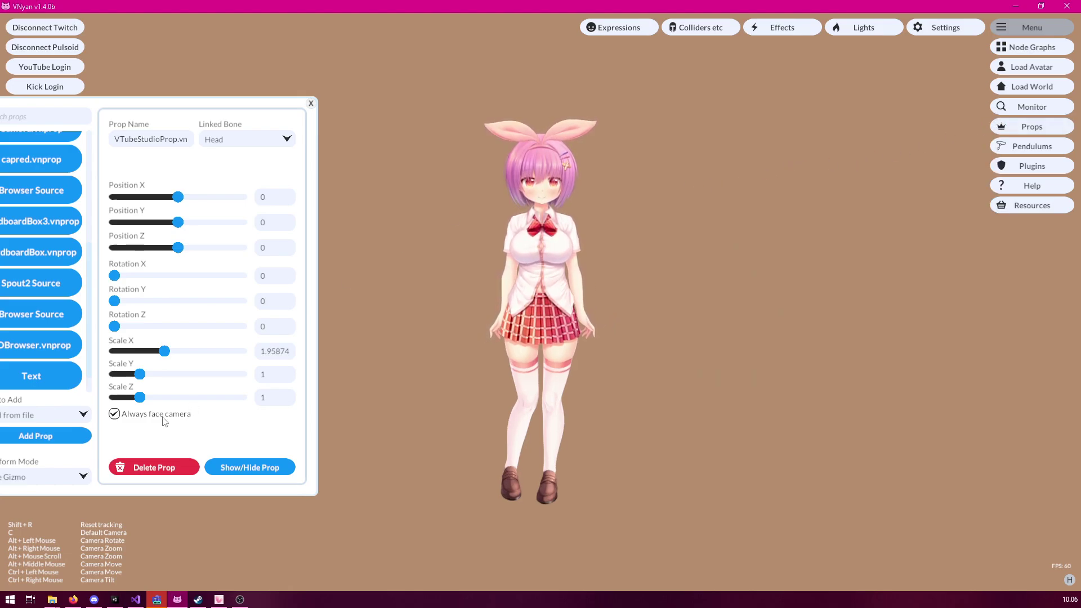
pyautogui.click(237, 143)
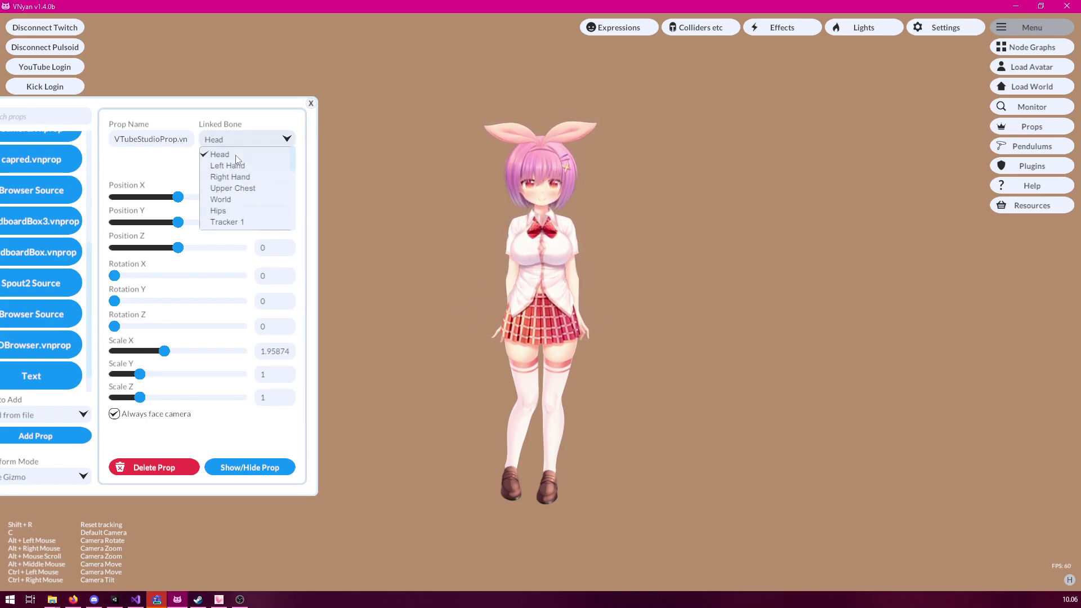
pyautogui.click(228, 212)
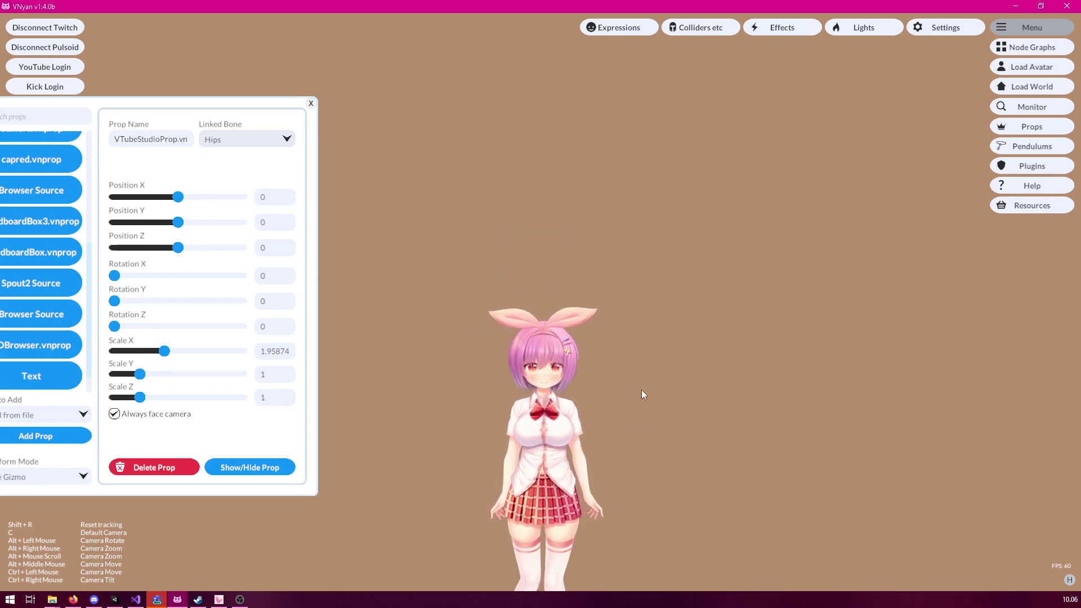
# Step: Show the avatar colliders and lower the torso and head offsets until the spheres cover the 2D model's torso and head
pyautogui.keyDown('alt'); pyautogui.moveTo(639, 391); pyautogui.dragTo(634, 369, button='middle'); pyautogui.keyUp('alt')
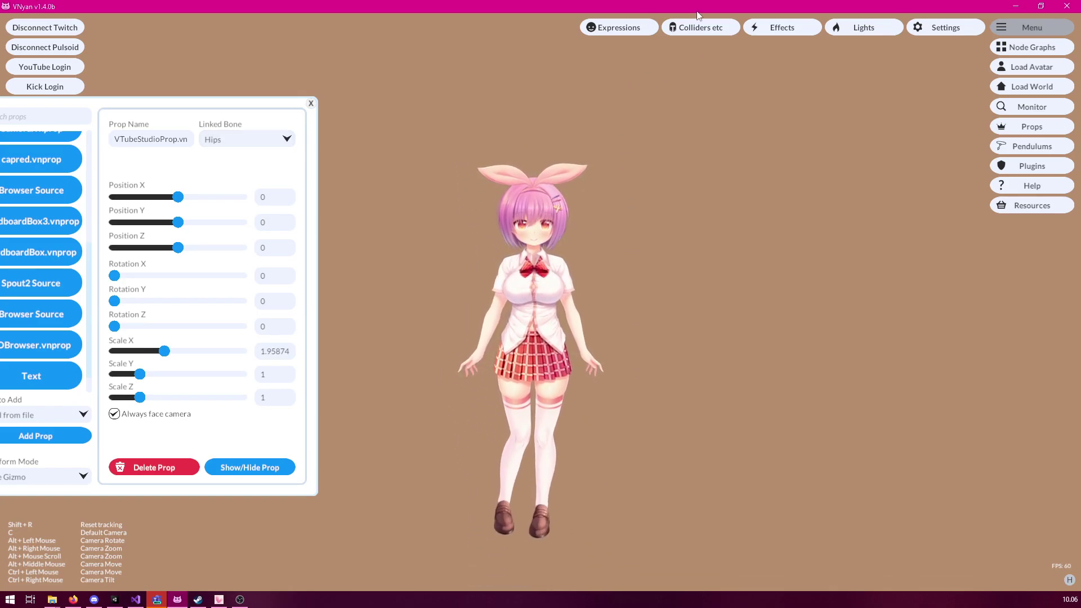
pyautogui.click(698, 28)
pyautogui.click(663, 148)
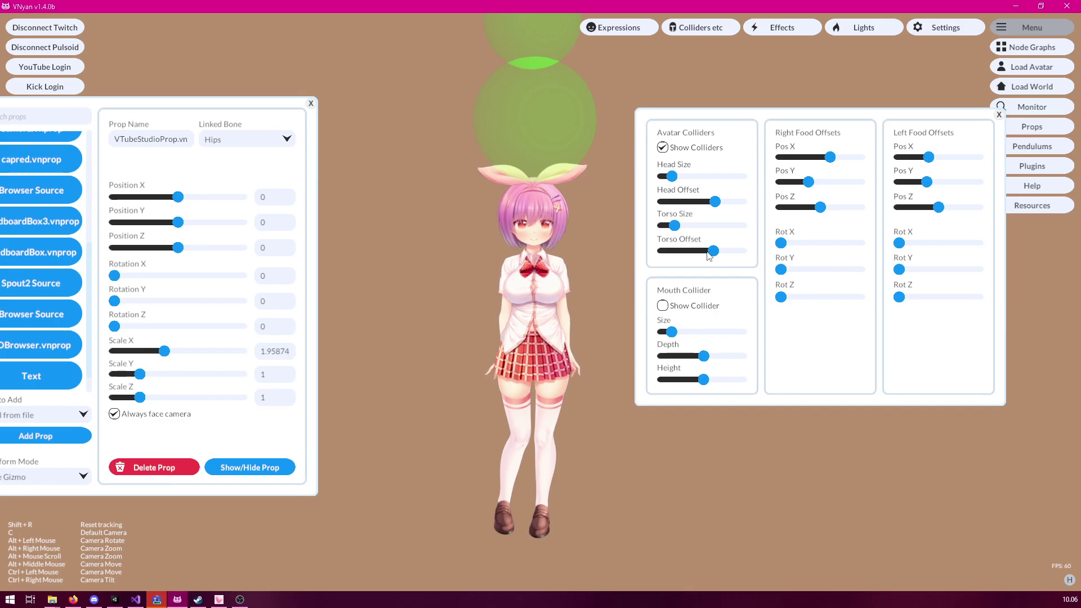
pyautogui.moveTo(712, 253); pyautogui.dragTo(696, 251)
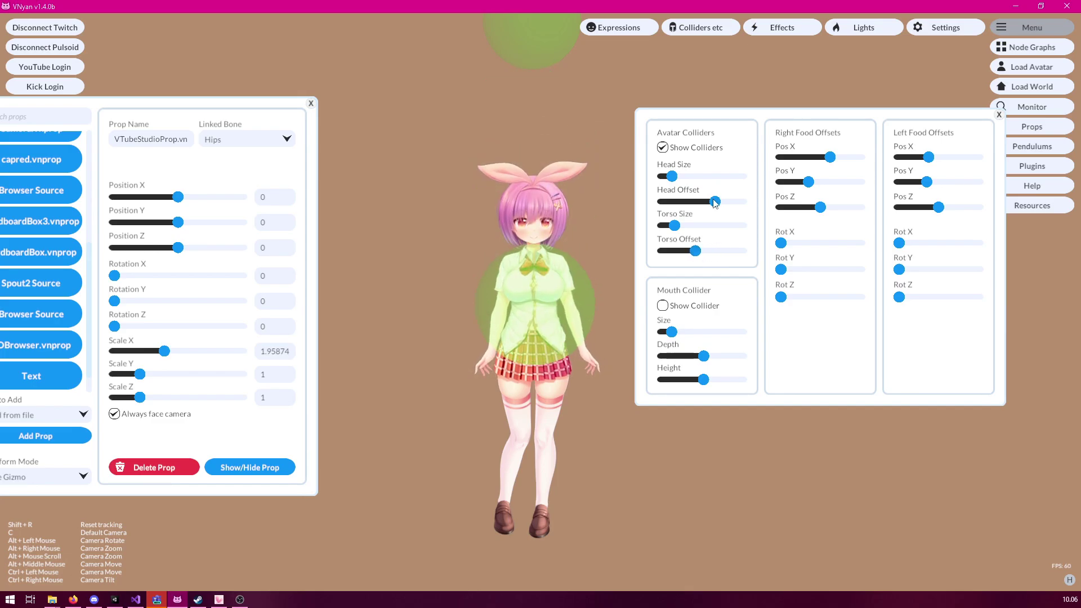
pyautogui.moveTo(715, 202); pyautogui.dragTo(697, 202)
# Step: Close the props window, hide the avatar colliders and close the collider settings
pyautogui.click(999, 114)
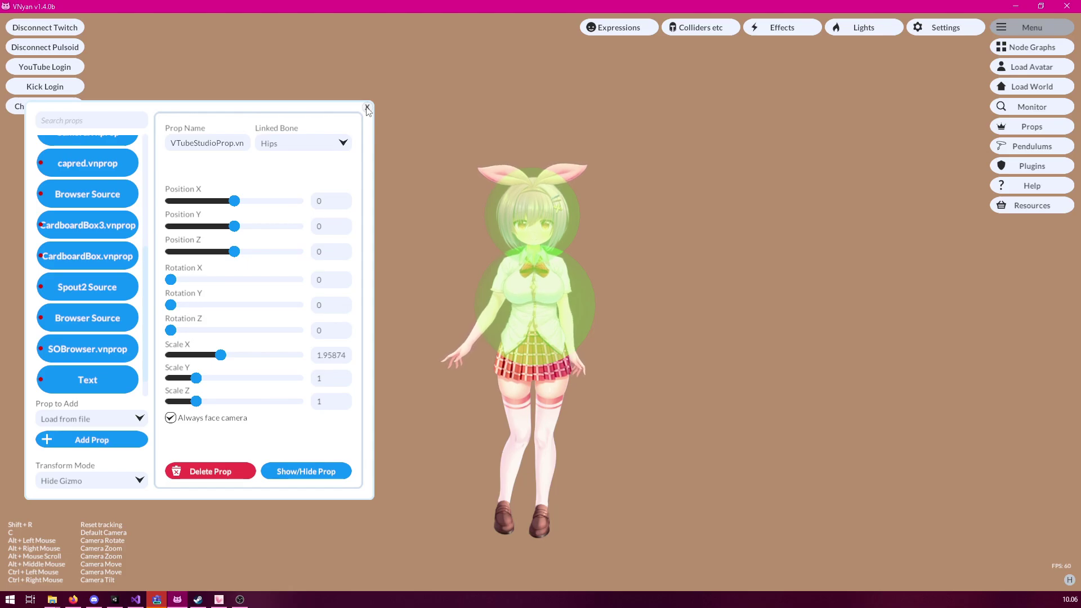
pyautogui.click(367, 107)
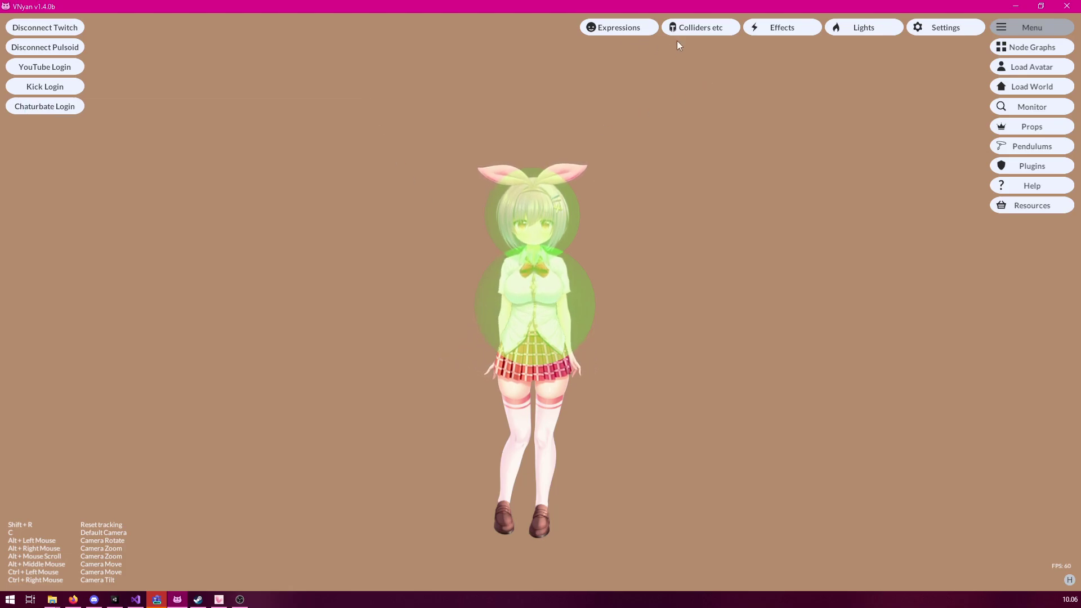
pyautogui.click(696, 31)
pyautogui.click(678, 151)
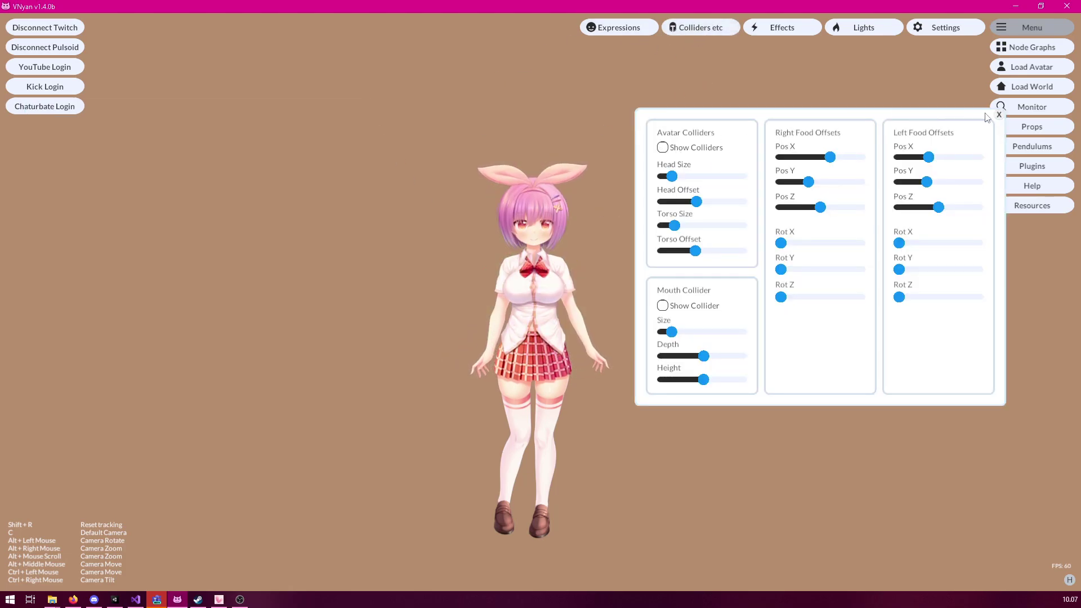
pyautogui.click(996, 115)
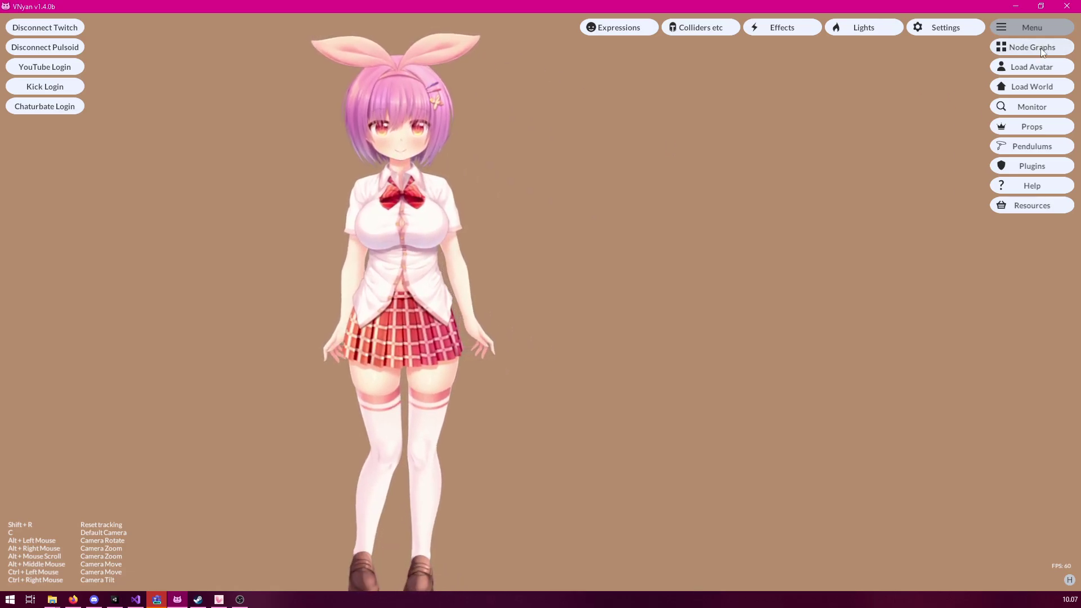
# Step: Add a new node graph, move its window beside the avatar and place a Channel Points node in the graph's upper-left area
pyautogui.click(1038, 51)
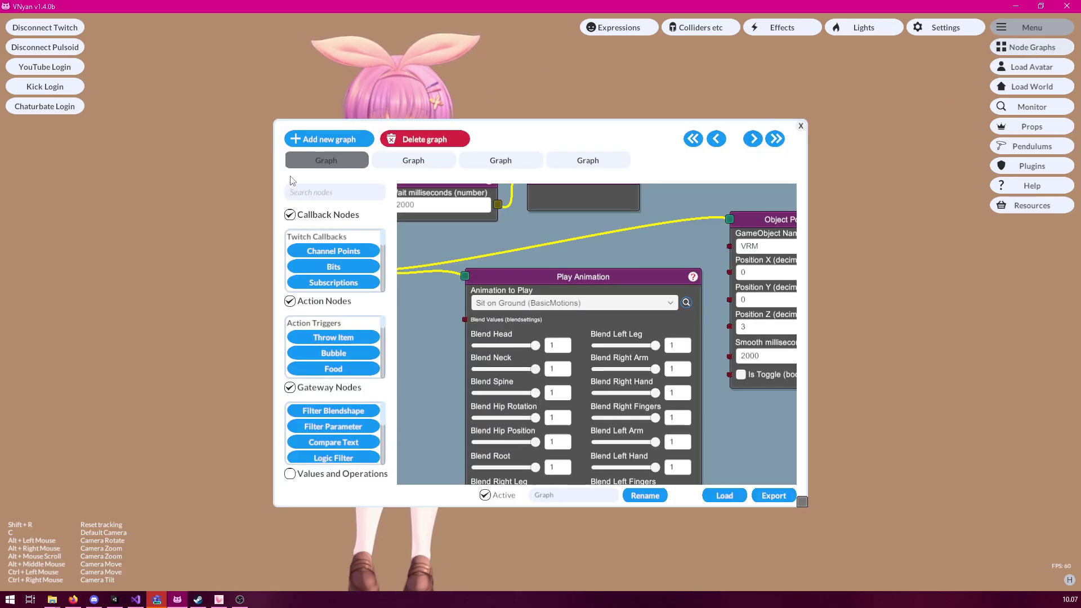
pyautogui.click(313, 139)
pyautogui.moveTo(481, 129); pyautogui.dragTo(695, 58)
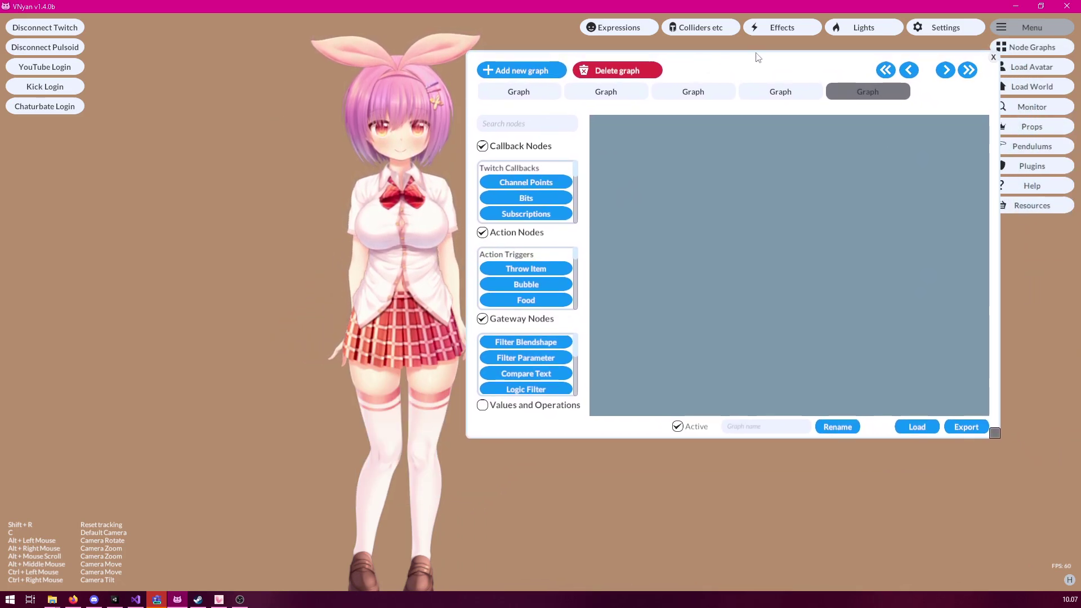
pyautogui.click(550, 183)
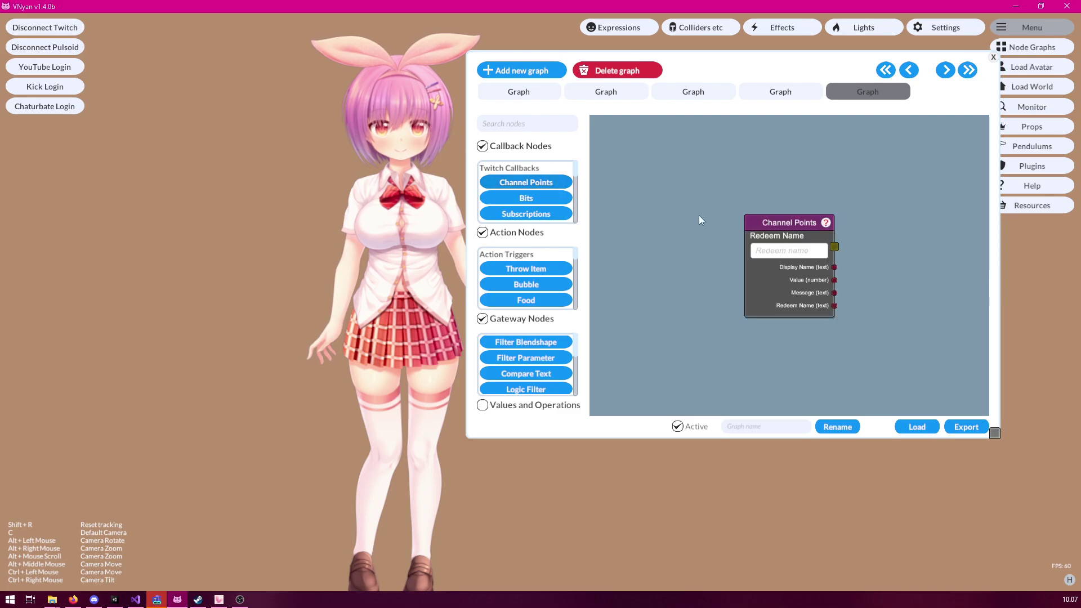
pyautogui.moveTo(772, 225); pyautogui.dragTo(646, 152)
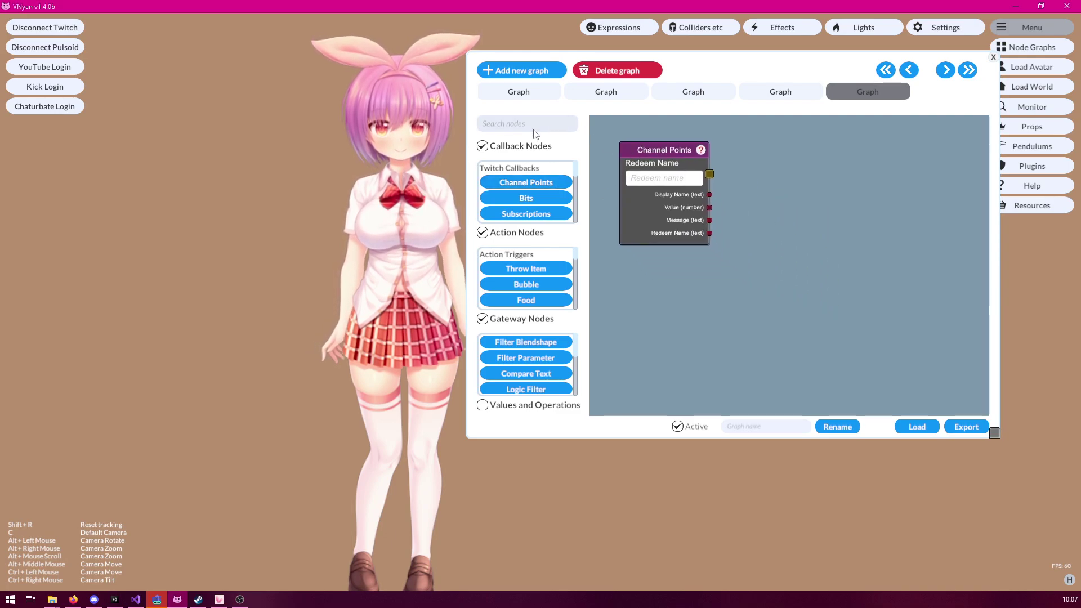
# Step: Find the Throw Item action node, add it to the graph and place it to the right of the Channel Points node
pyautogui.write('tho')
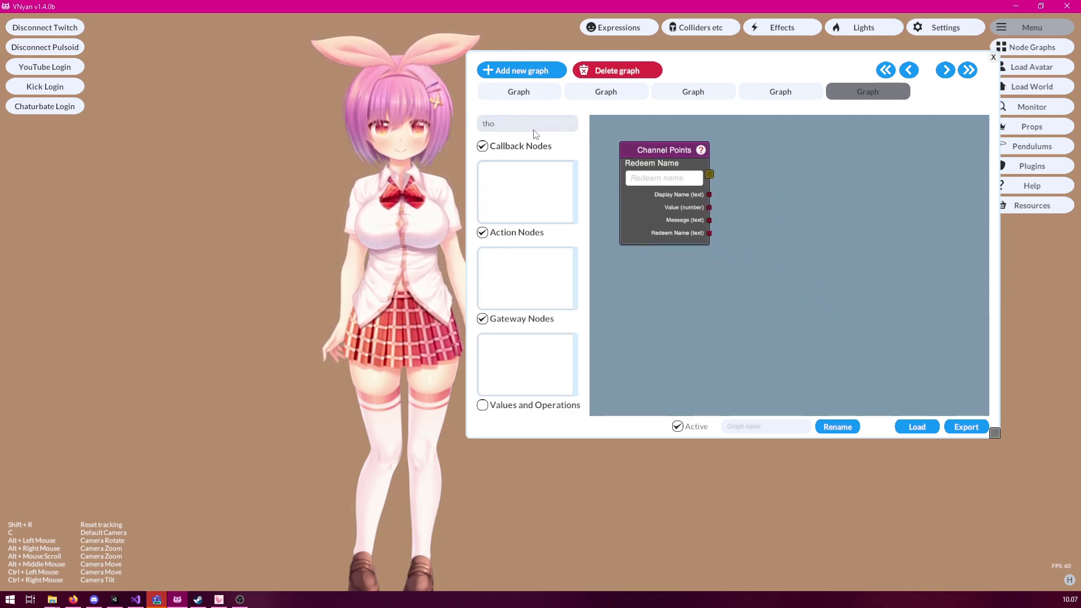
pyautogui.press('BackSpace')
pyautogui.write('r')
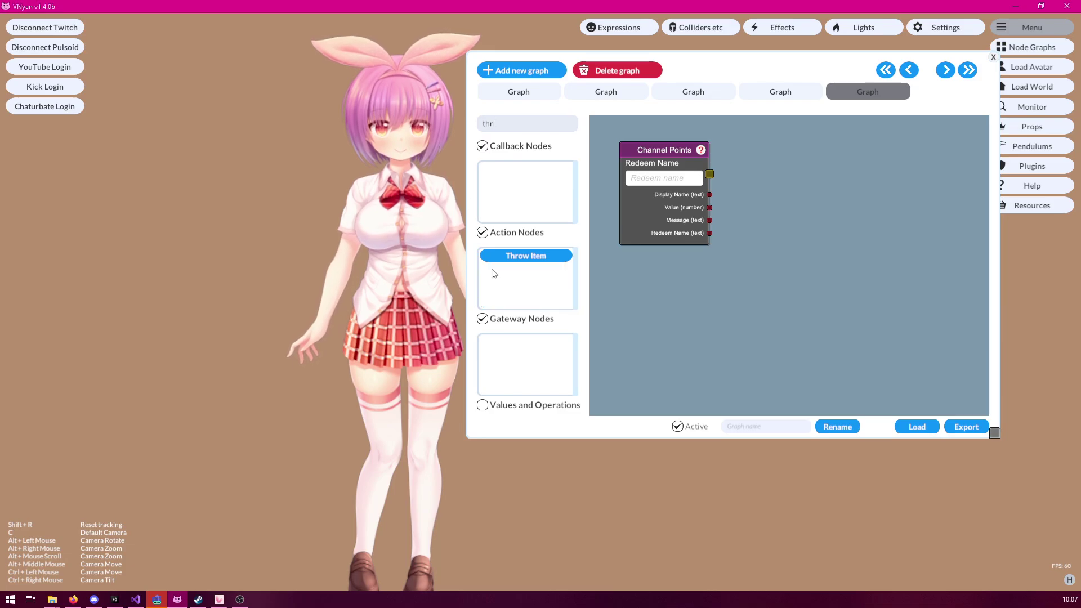
pyautogui.moveTo(549, 262); pyautogui.dragTo(772, 144)
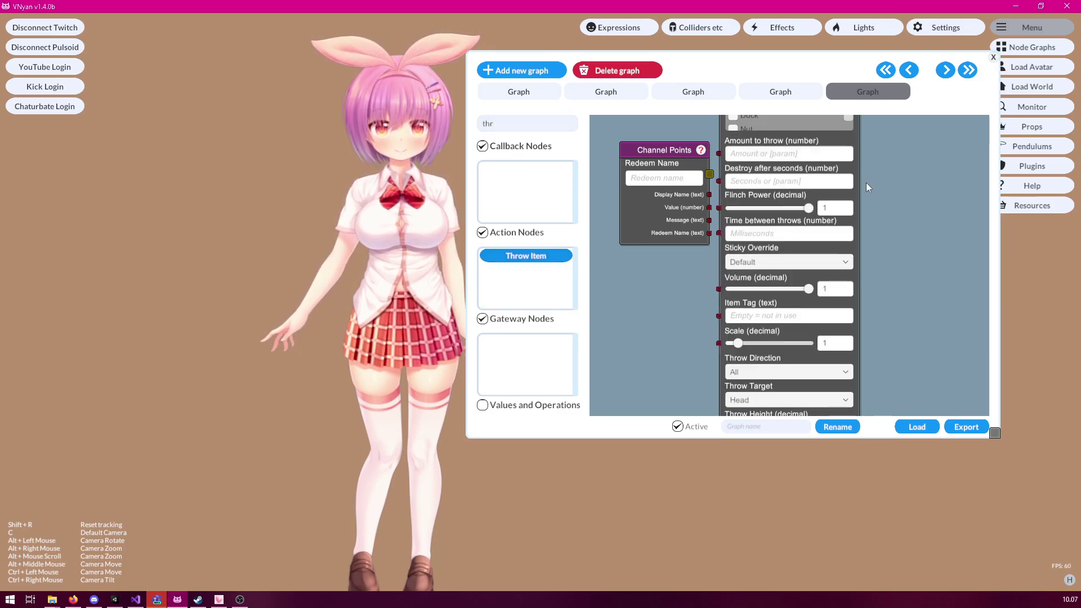
pyautogui.moveTo(854, 143); pyautogui.dragTo(952, 230)
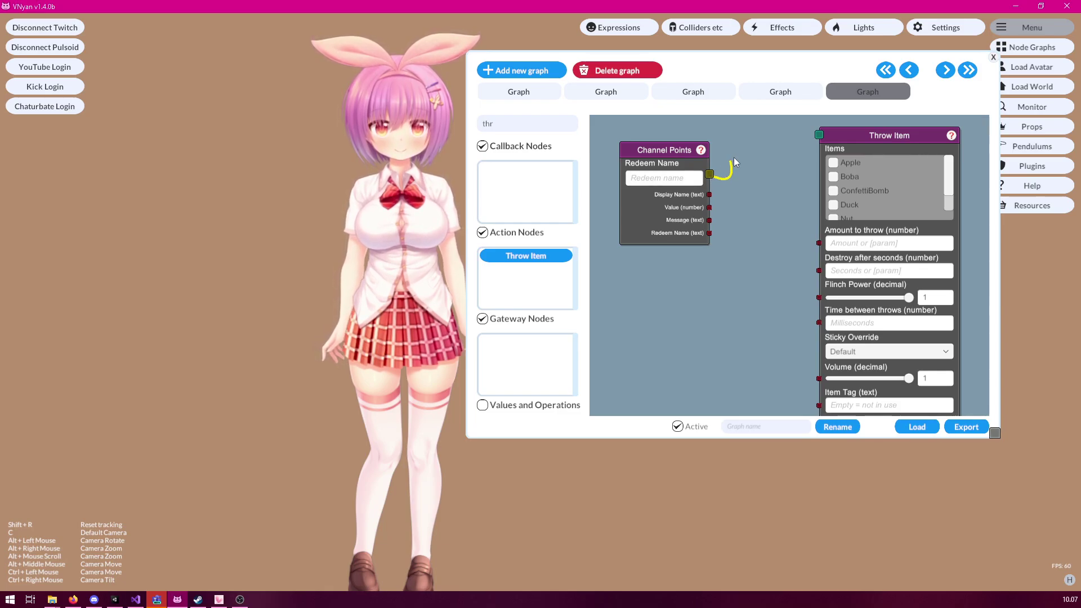
# Step: Connect the Channel Points node to the Throw Item node and set it to throw 1 Apple
pyautogui.moveTo(817, 135); pyautogui.dragTo(819, 135)
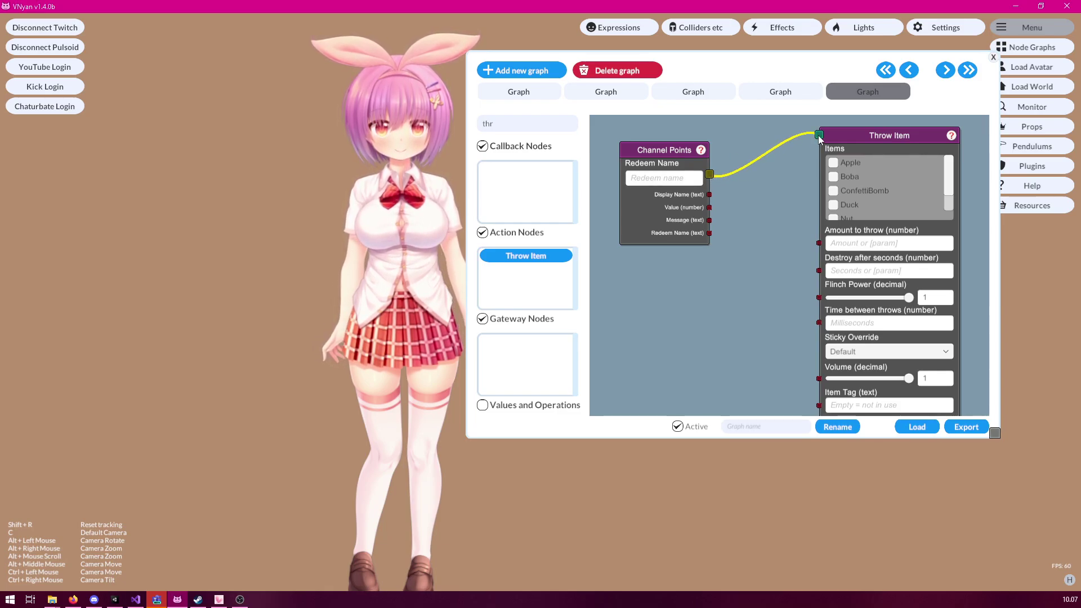
pyautogui.click(836, 164)
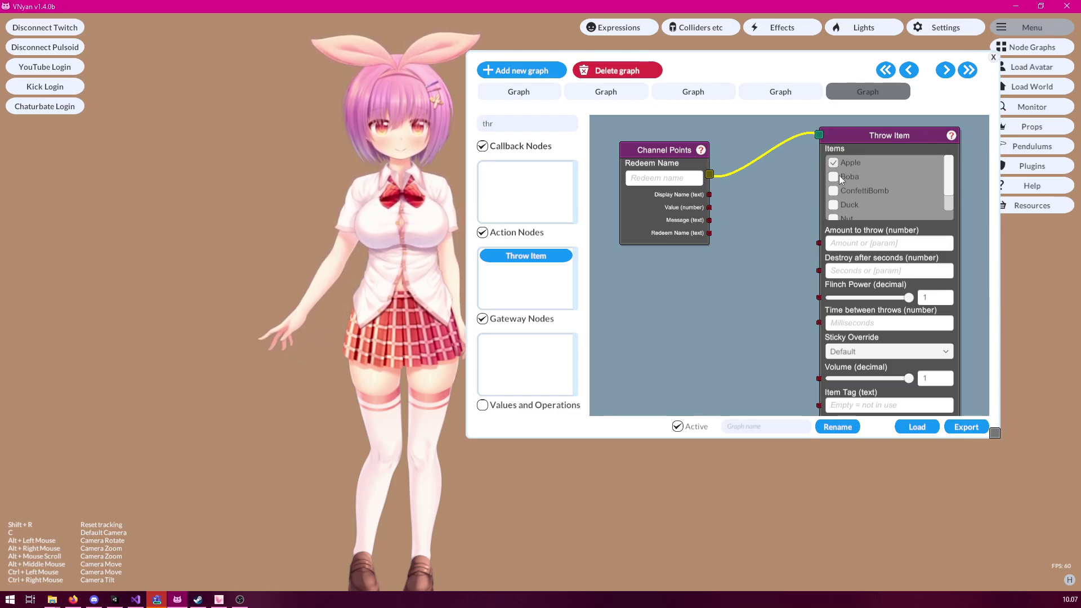
pyautogui.click(855, 243)
pyautogui.write('1')
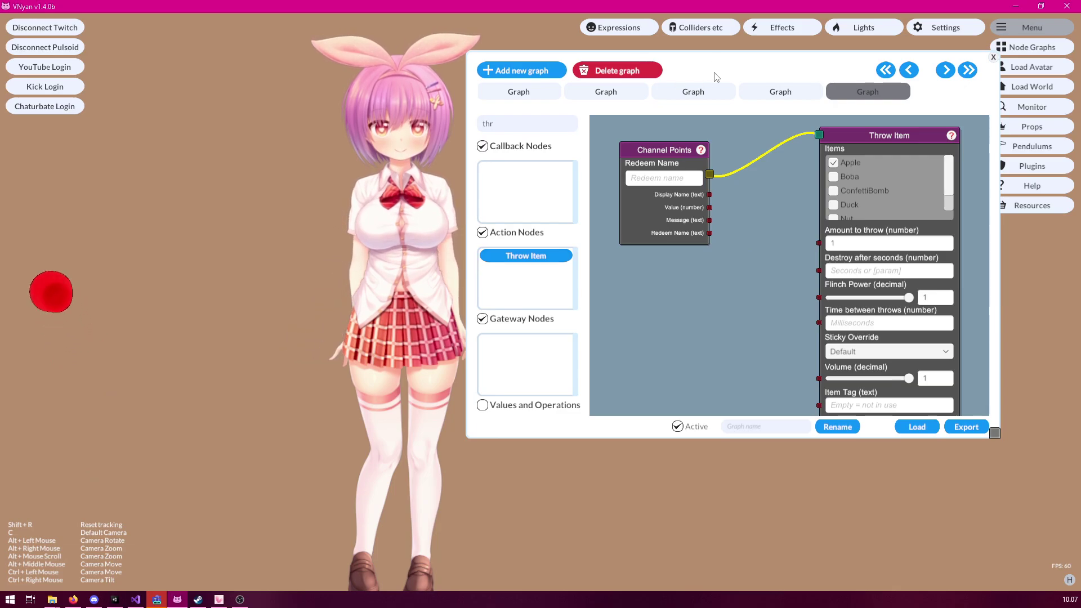
# Step: Move the node graph window lower and set the linked bone of VTubeStudioProp.vnprop to Head
pyautogui.moveTo(716, 70); pyautogui.dragTo(740, 201)
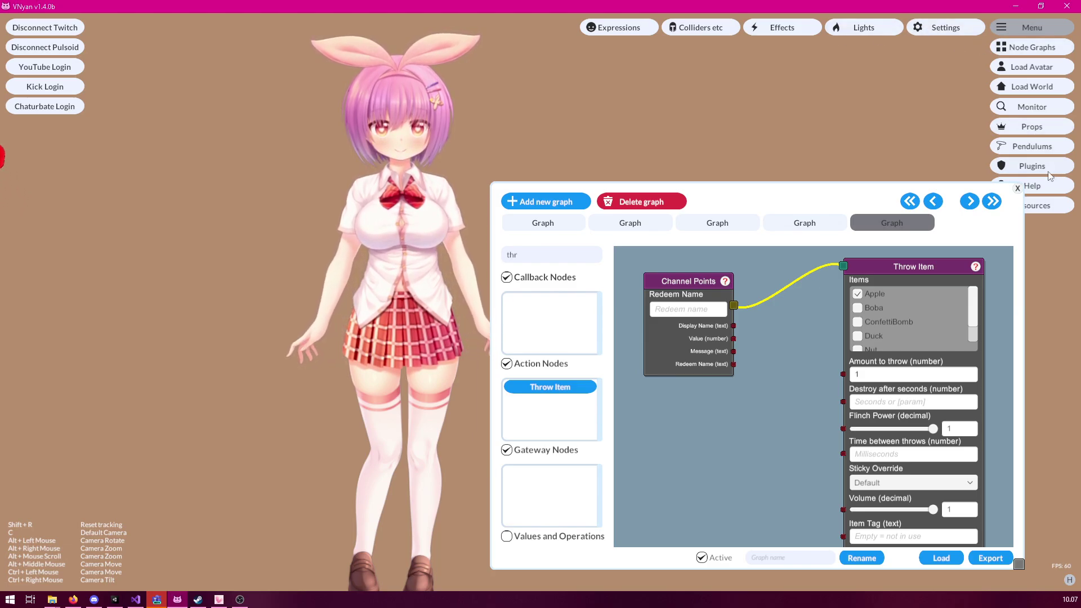
pyautogui.click(1042, 132)
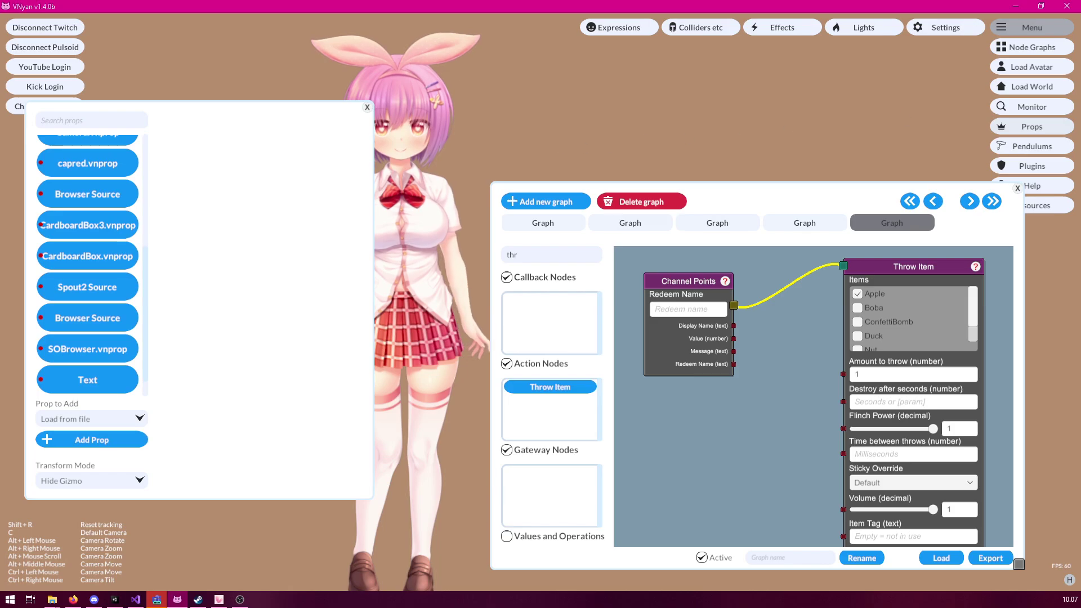
pyautogui.scroll(-2, 111, 385)
pyautogui.click(111, 385)
pyautogui.click(302, 143)
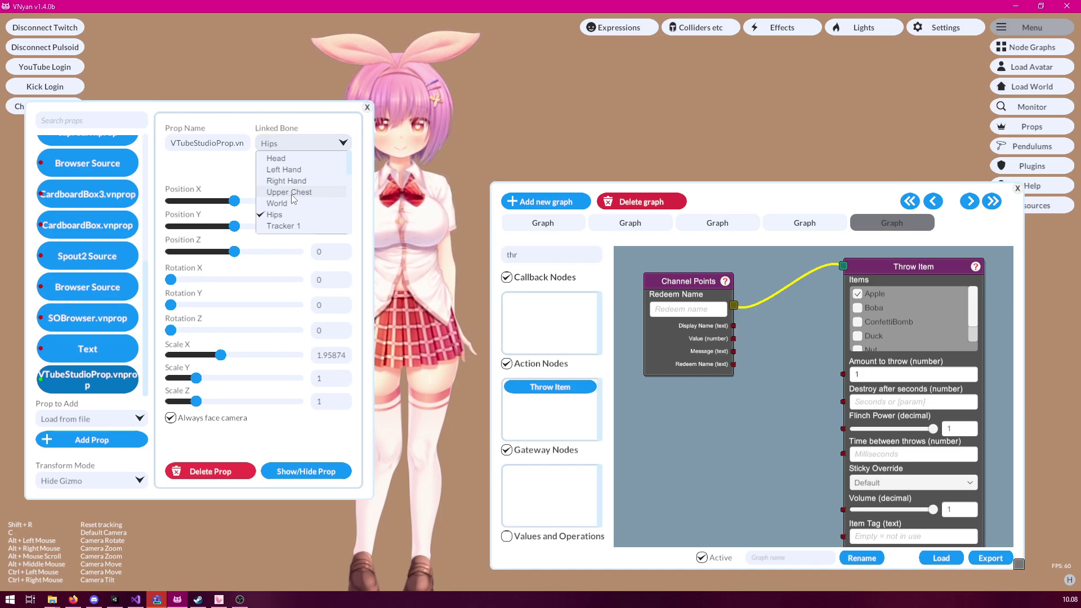
pyautogui.click(282, 158)
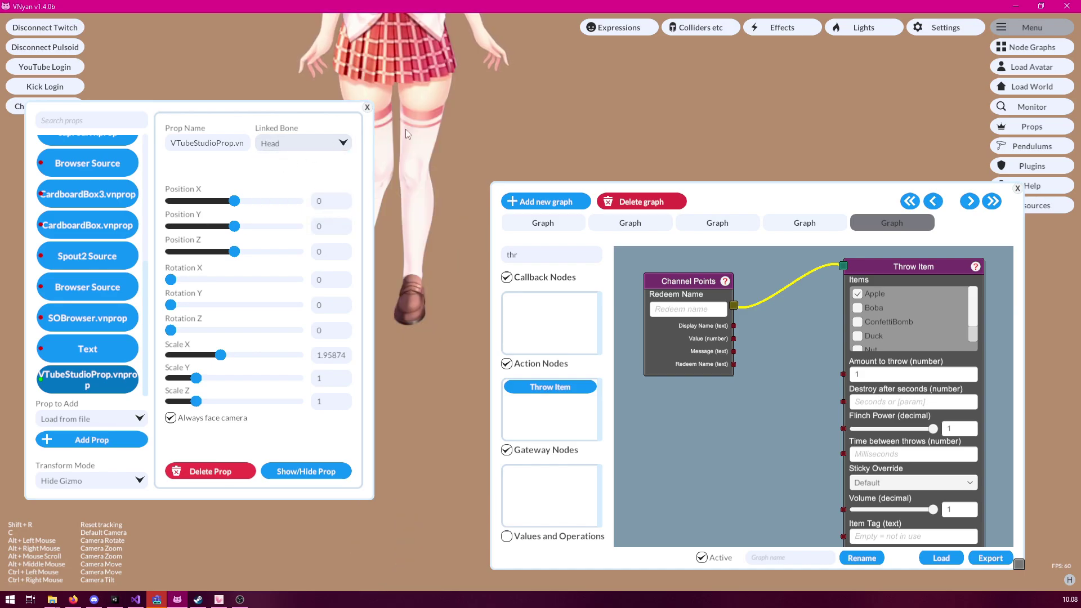
# Step: Show the avatar colliders, raise the head and torso offsets to fit the head-linked 2D model, and close the collider settings
pyautogui.click(705, 29)
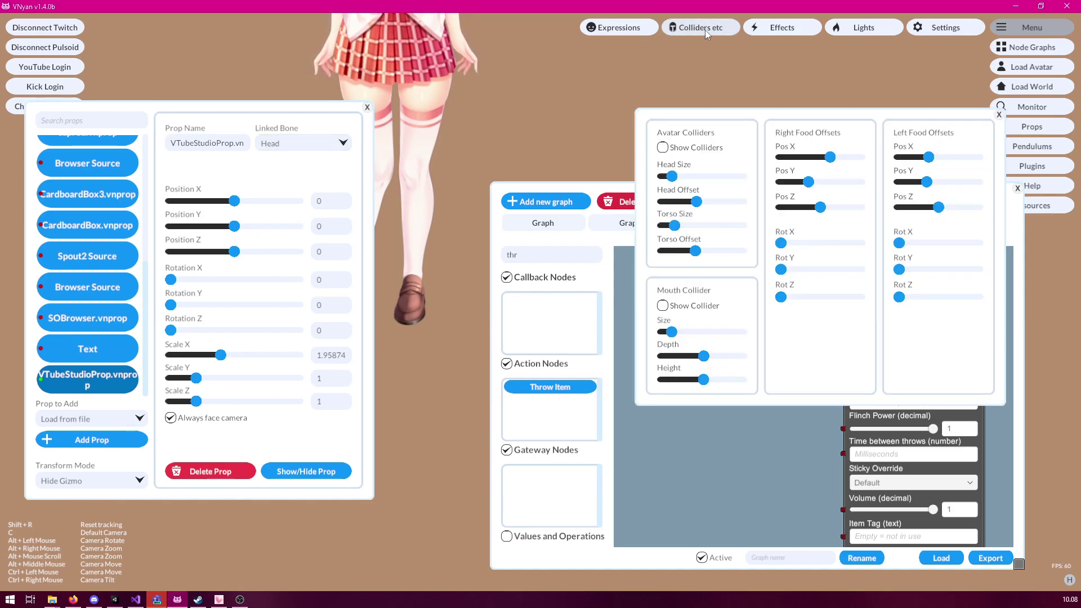
pyautogui.click(662, 148)
pyautogui.moveTo(696, 201); pyautogui.dragTo(713, 201)
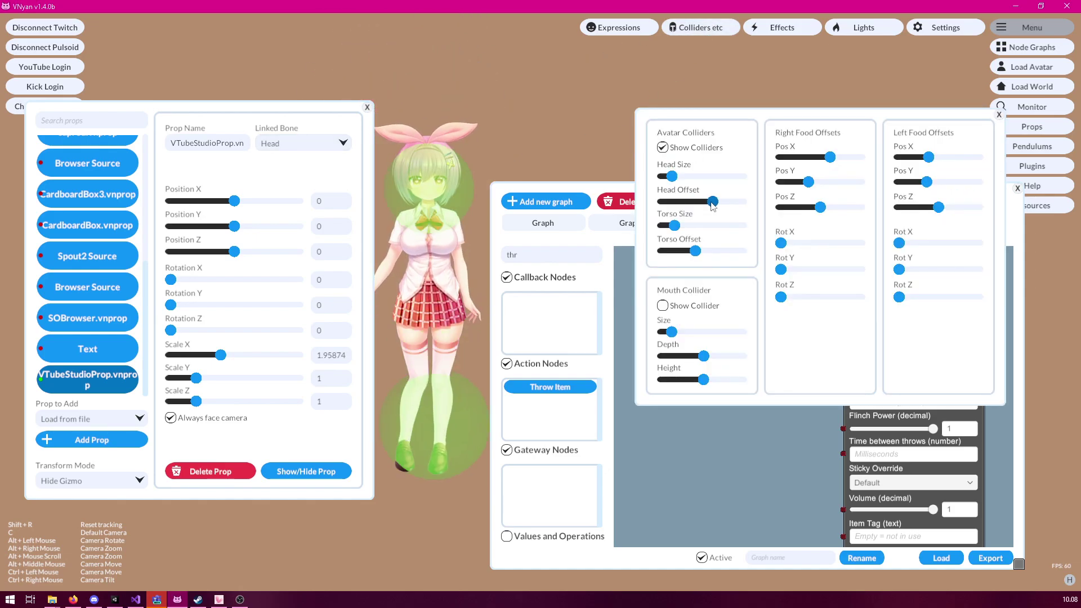
pyautogui.moveTo(695, 251); pyautogui.dragTo(712, 250)
pyautogui.click(999, 115)
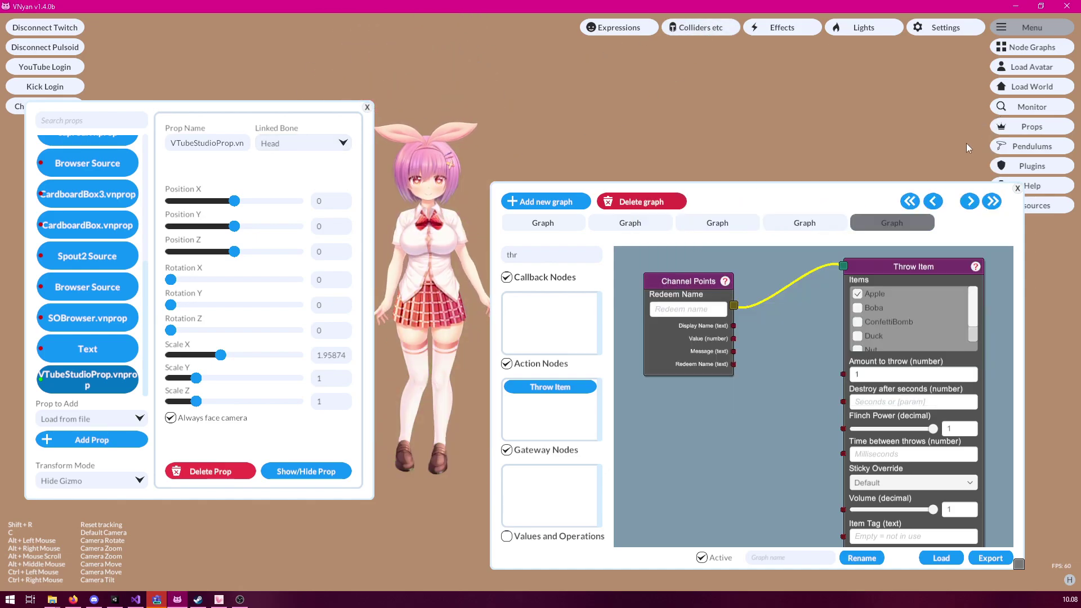
# Step: Send a signal from the Channel Points node twice to test throwing apples at the model
pyautogui.rightClick(705, 286)
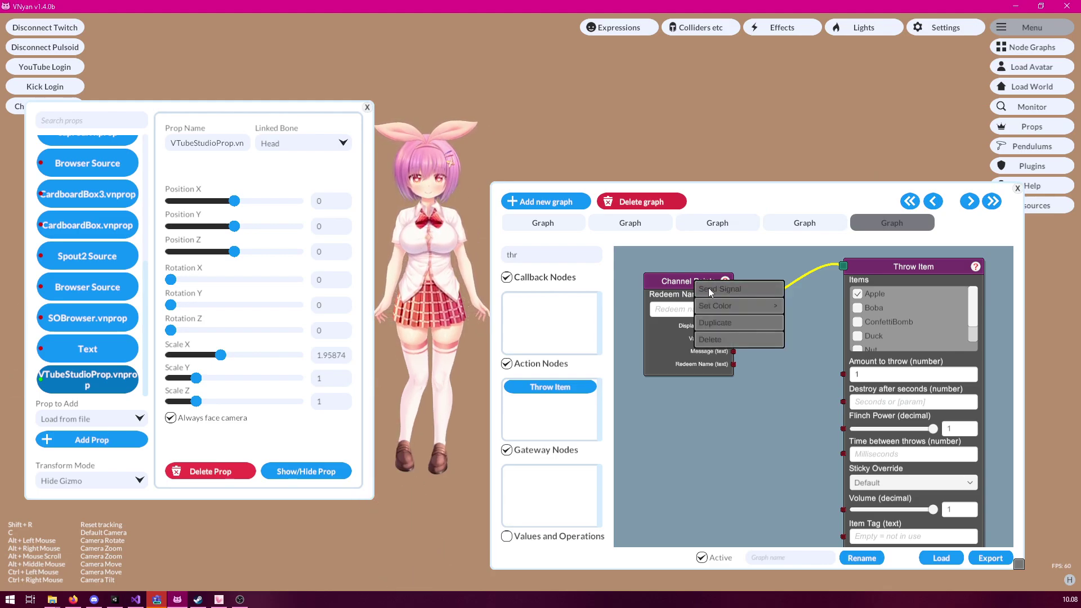
pyautogui.click(708, 288)
pyautogui.rightClick(708, 288)
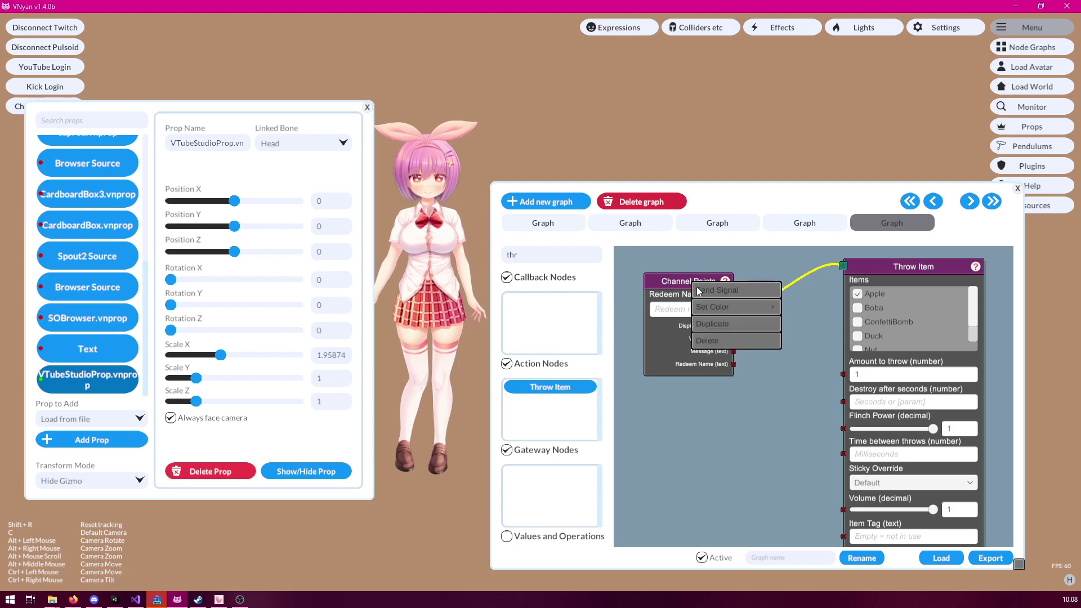
pyautogui.click(708, 290)
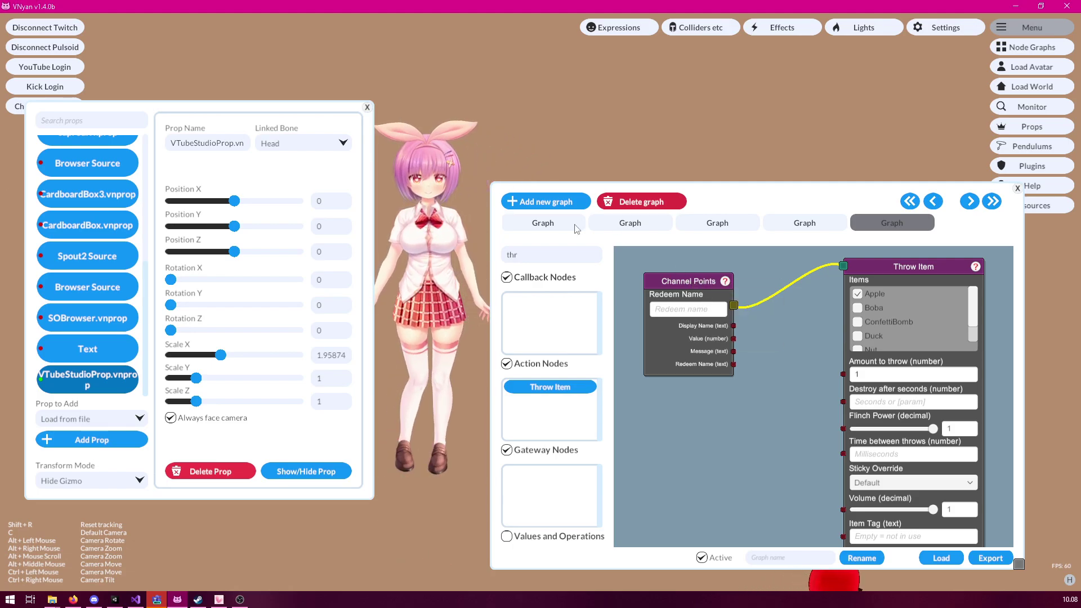
# Step: Close the props and node graph windows and zoom the camera in on the model
pyautogui.click(366, 107)
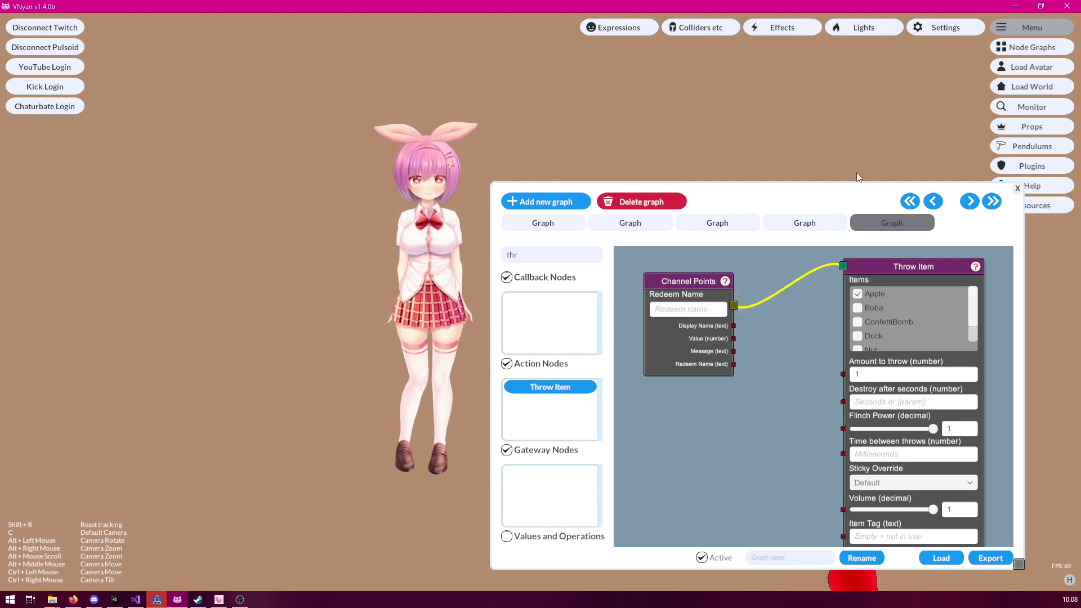
pyautogui.click(1017, 188)
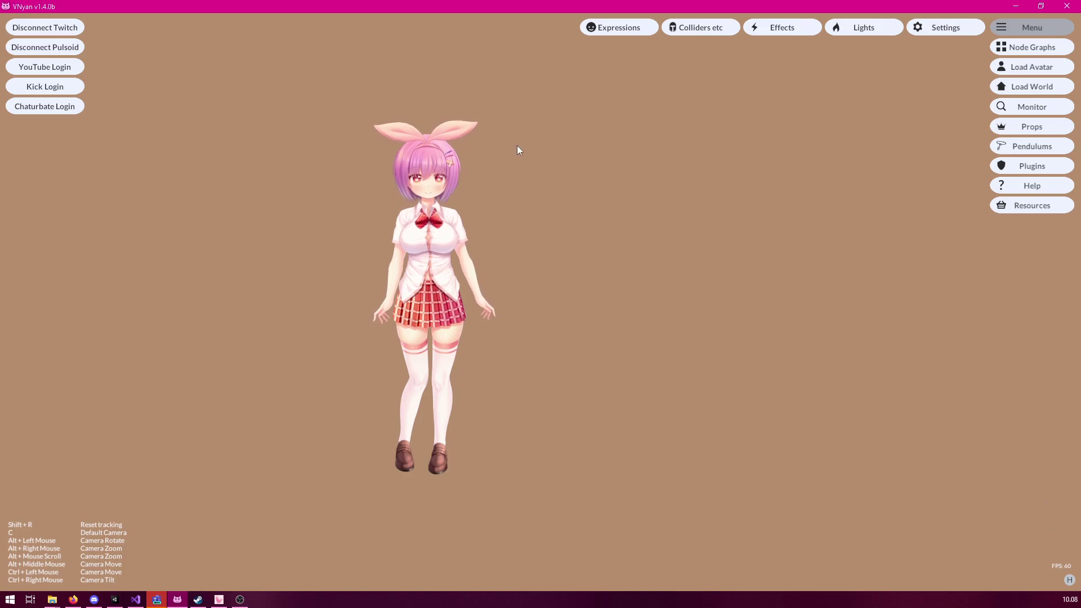
pyautogui.keyDown('alt'); pyautogui.scroll(5, 390, 151); pyautogui.keyUp('alt')
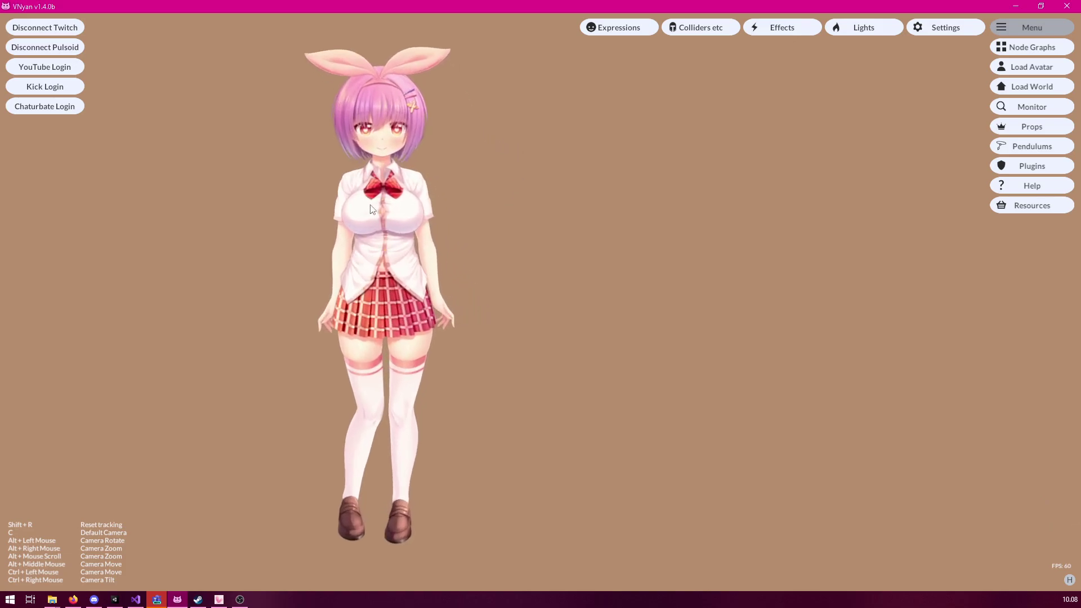